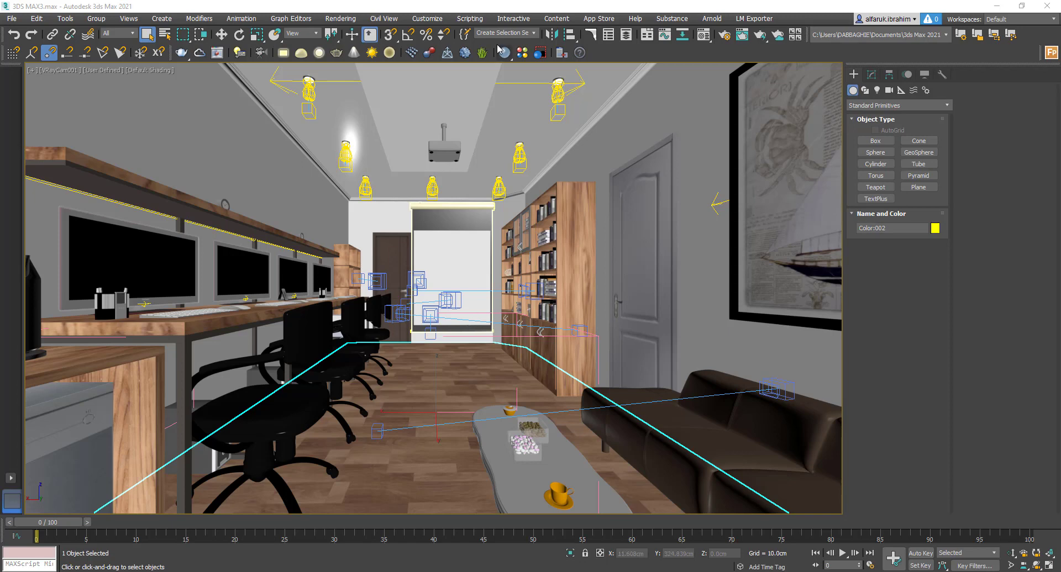
# - Check the Batch Render settings, then place a VRay physical camera in the Top view facing the balcony
pyautogui.click(341, 18)
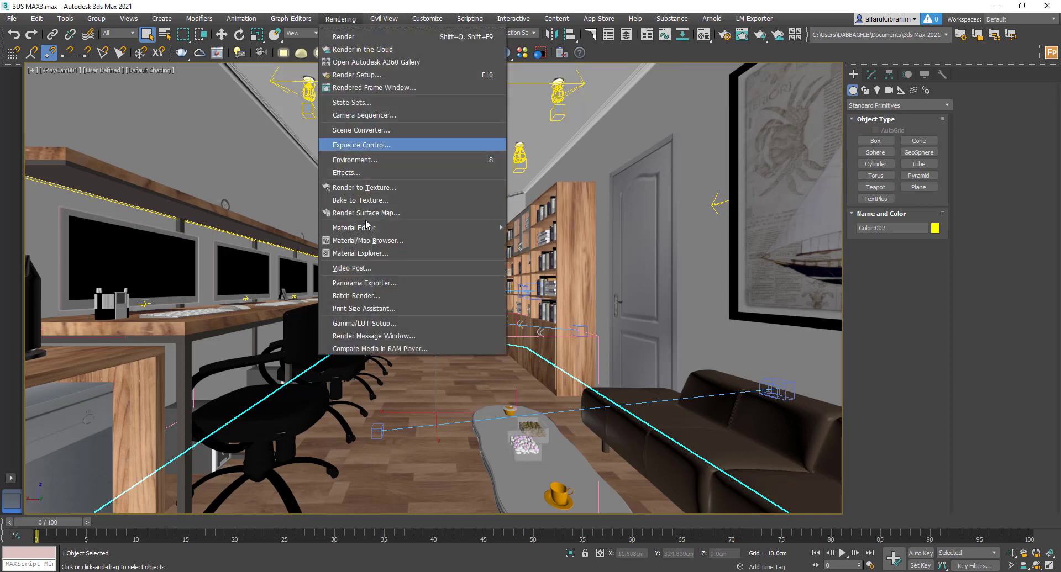
pyautogui.click(385, 295)
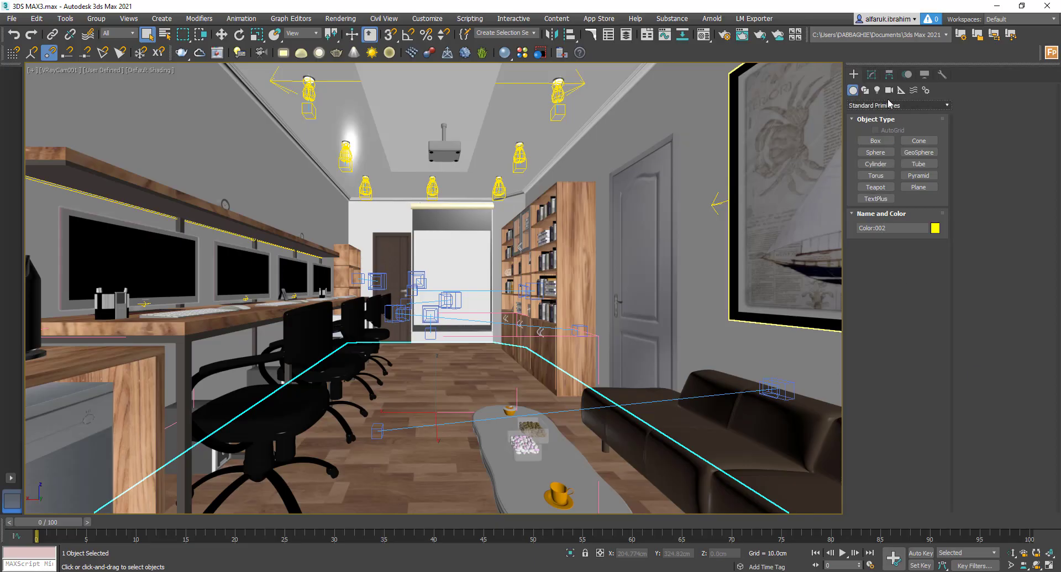
pyautogui.click(889, 90)
pyautogui.click(895, 105)
pyautogui.click(884, 127)
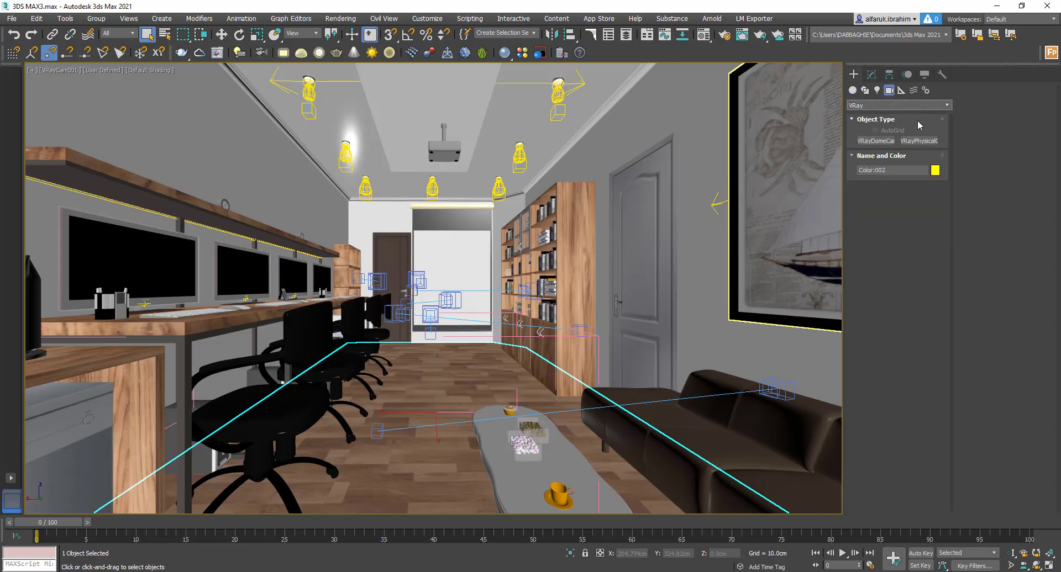
pyautogui.click(919, 141)
pyautogui.click(895, 133)
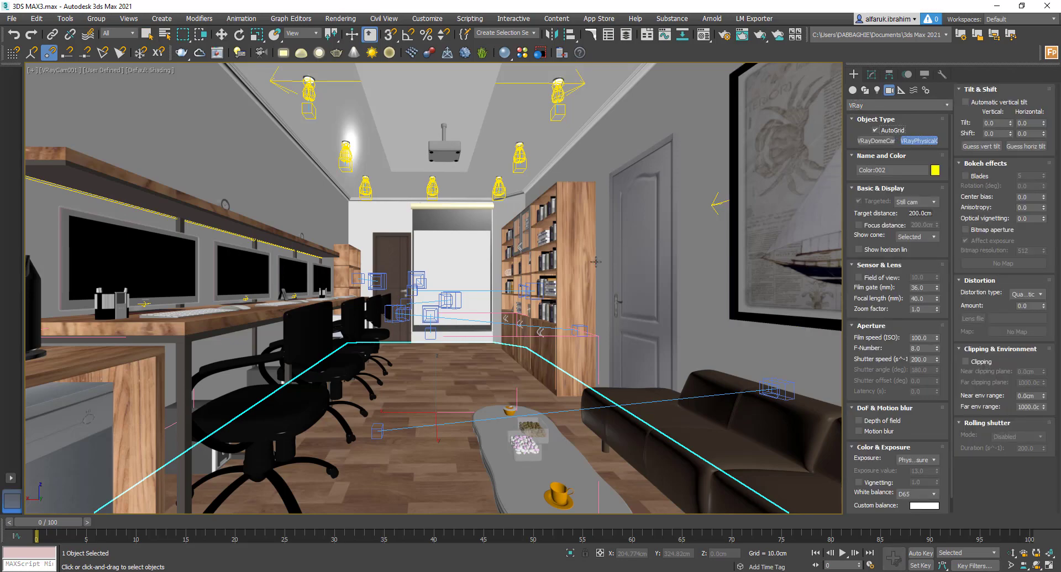
pyautogui.press('t')
pyautogui.scroll(-3, 474, 297)
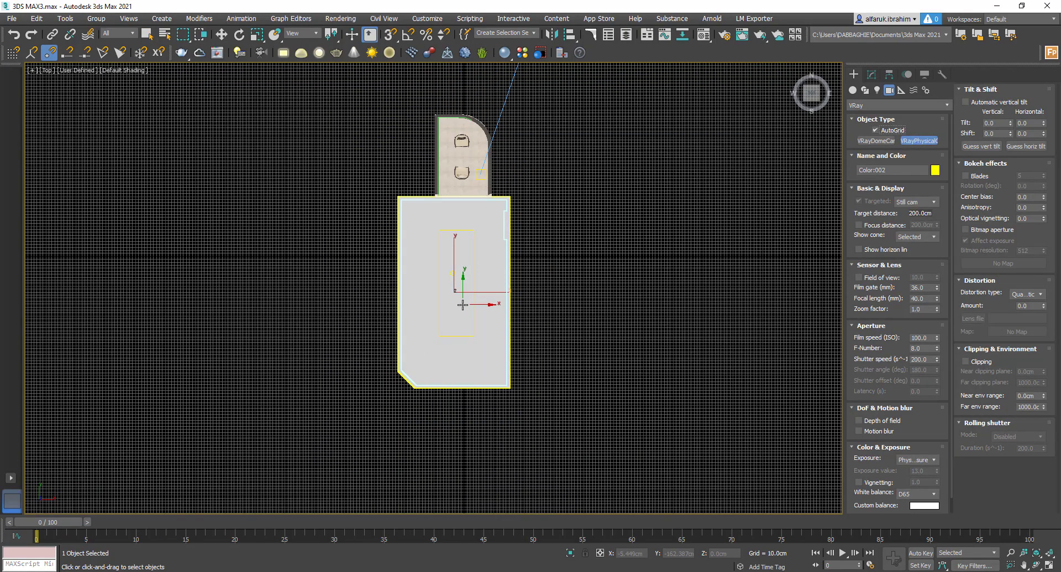
pyautogui.moveTo(455, 289); pyautogui.dragTo(446, 220)
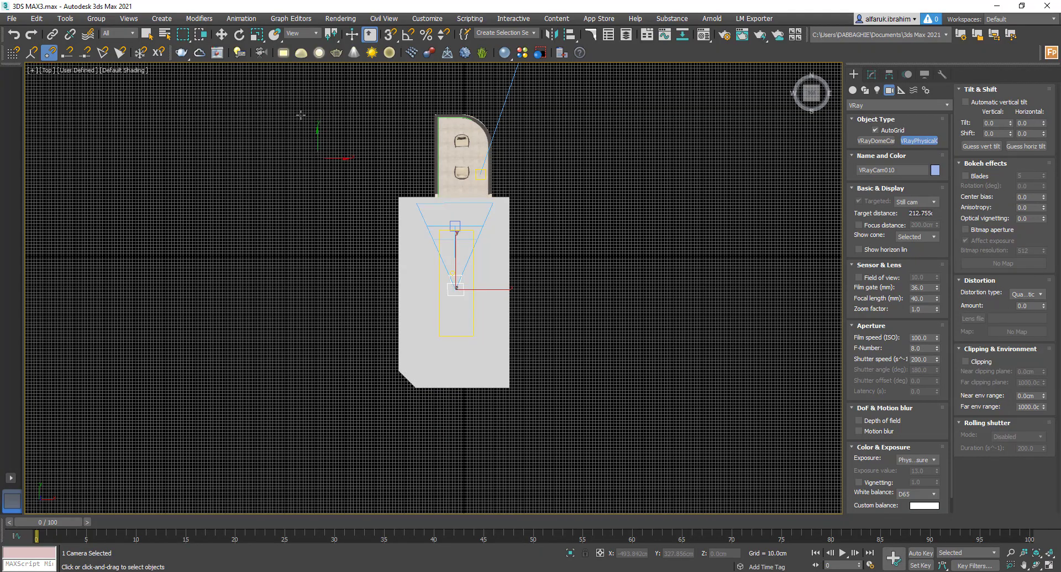
pyautogui.click(221, 34)
# - Set the camera to eye height in the Front view and look through VRayCam010
pyautogui.keyDown('alt'); pyautogui.moveTo(320, 163); pyautogui.dragTo(387, 193, button='middle'); pyautogui.keyUp('alt')
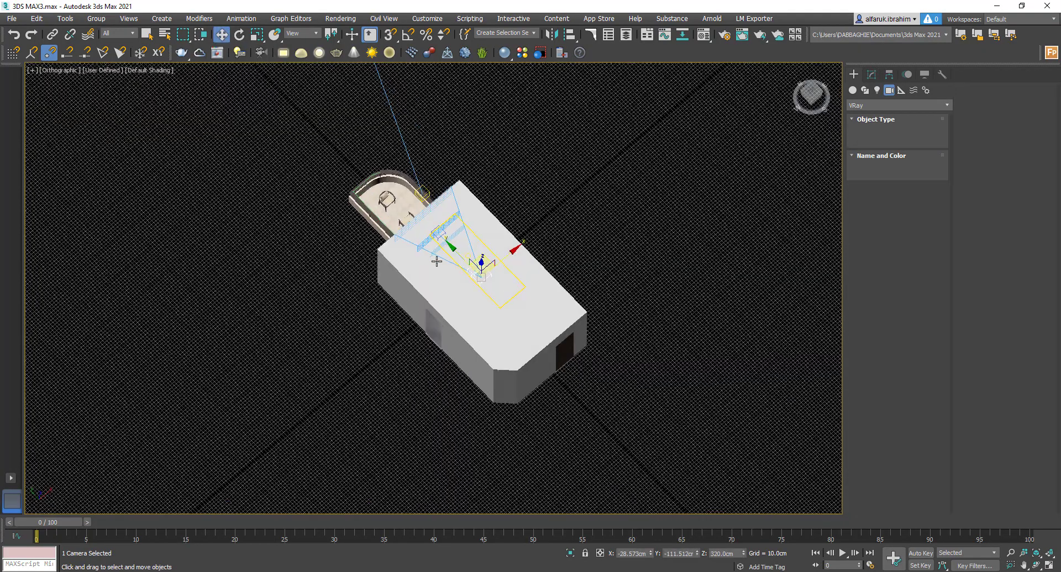
pyautogui.scroll(5, 440, 214)
pyautogui.scroll(-5, 439, 214)
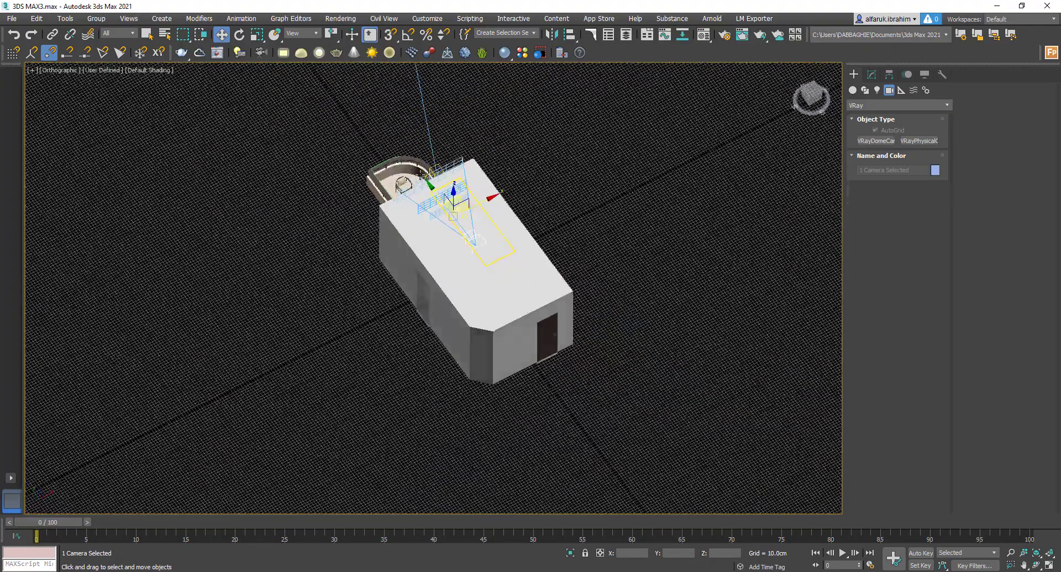
pyautogui.keyDown('alt'); pyautogui.moveTo(439, 214); pyautogui.dragTo(431, 215, button='middle'); pyautogui.keyUp('alt')
pyautogui.press('f')
pyautogui.scroll(5, 427, 214)
pyautogui.scroll(-2, 428, 214)
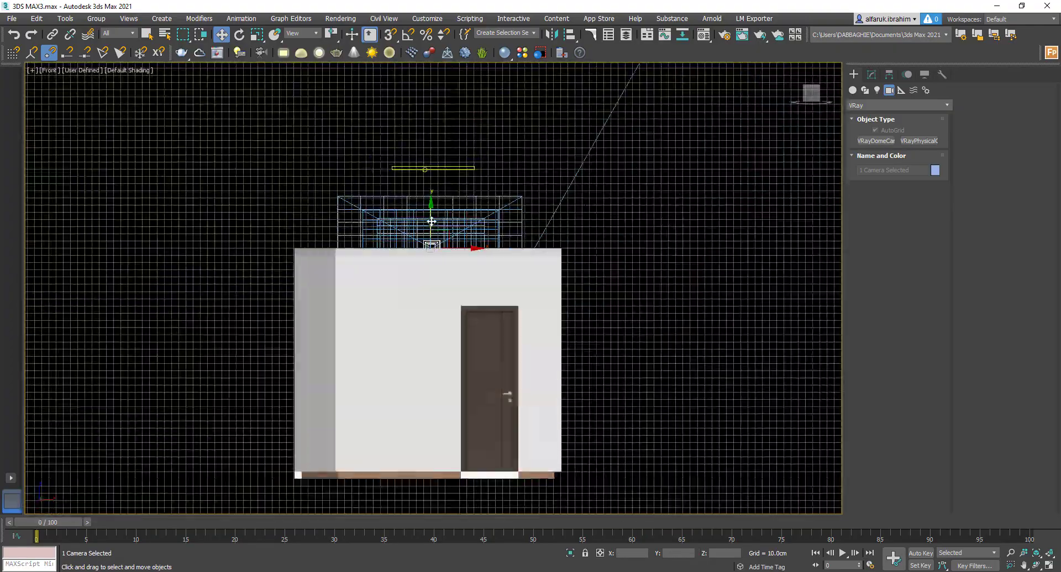
pyautogui.moveTo(429, 224); pyautogui.dragTo(431, 388)
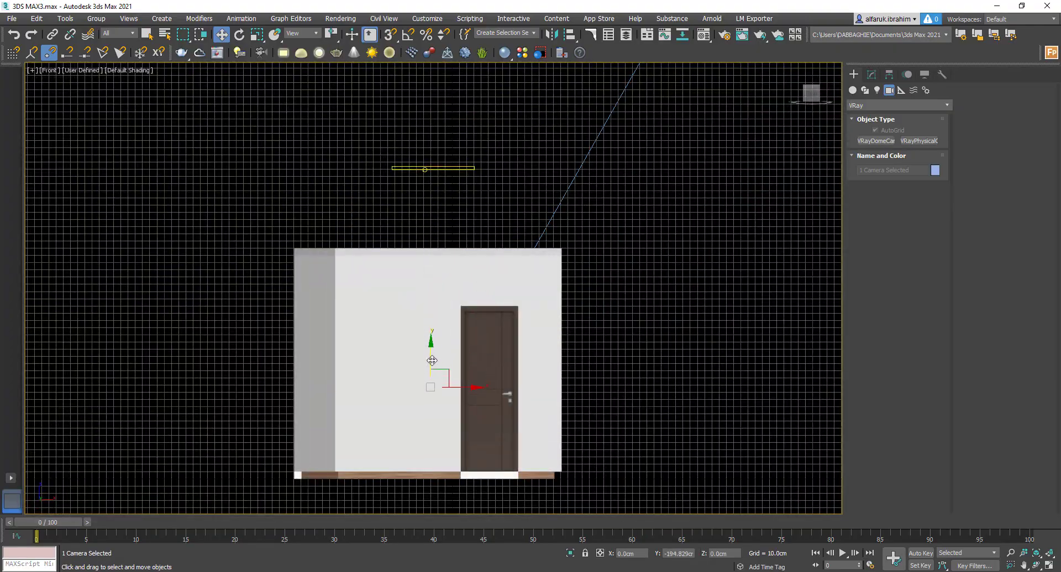
pyautogui.press('c')
pyautogui.doubleClick(494, 279)
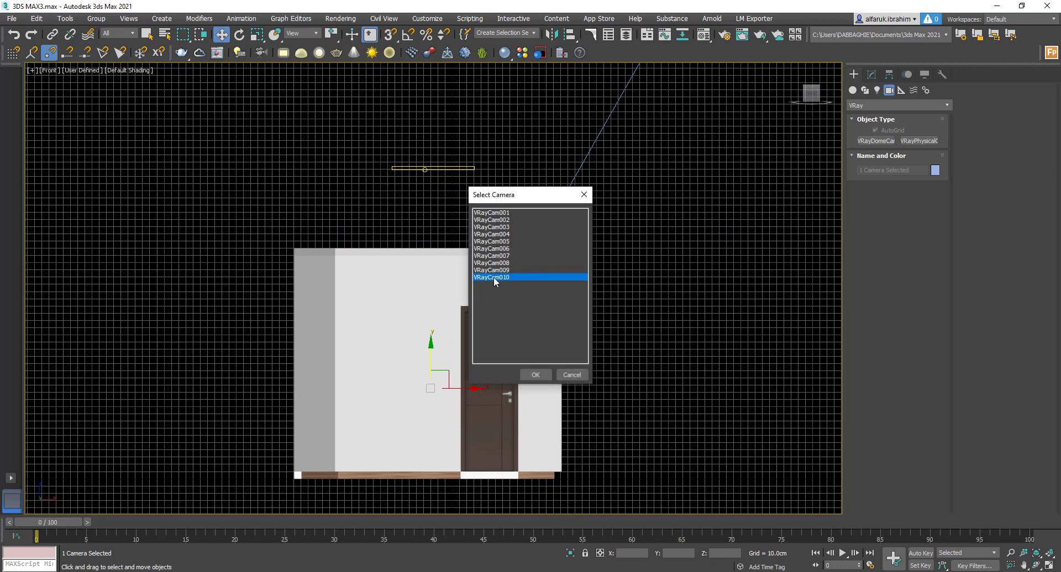
# - Review the camera placement in a wireframe Top view, then bring up Render Setup
pyautogui.press('t')
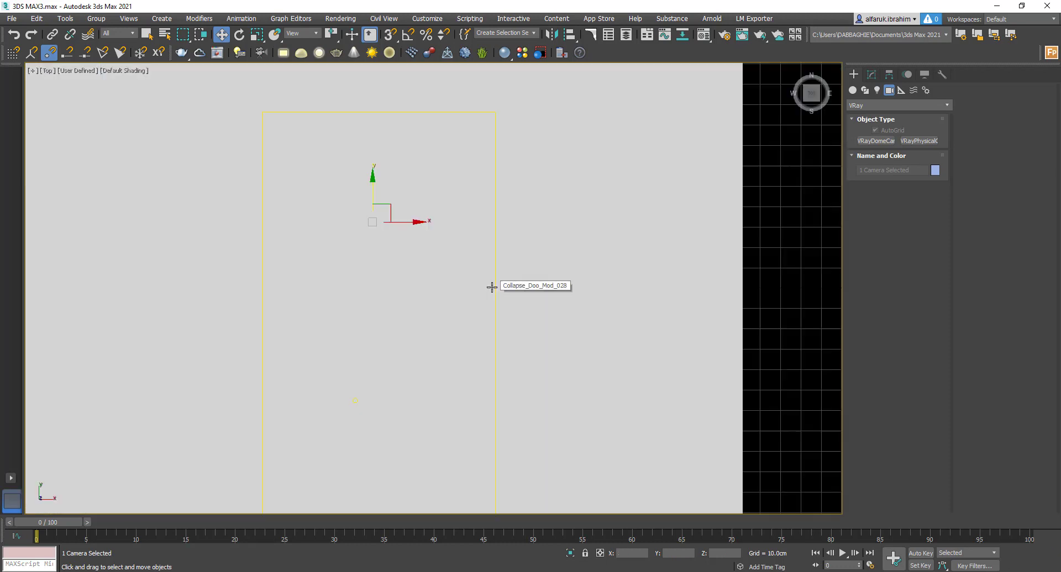
pyautogui.scroll(-2, 488, 289)
pyautogui.scroll(-4, 464, 282)
pyautogui.scroll(4, 449, 265)
pyautogui.press('F3')
pyautogui.scroll(-2, 444, 436)
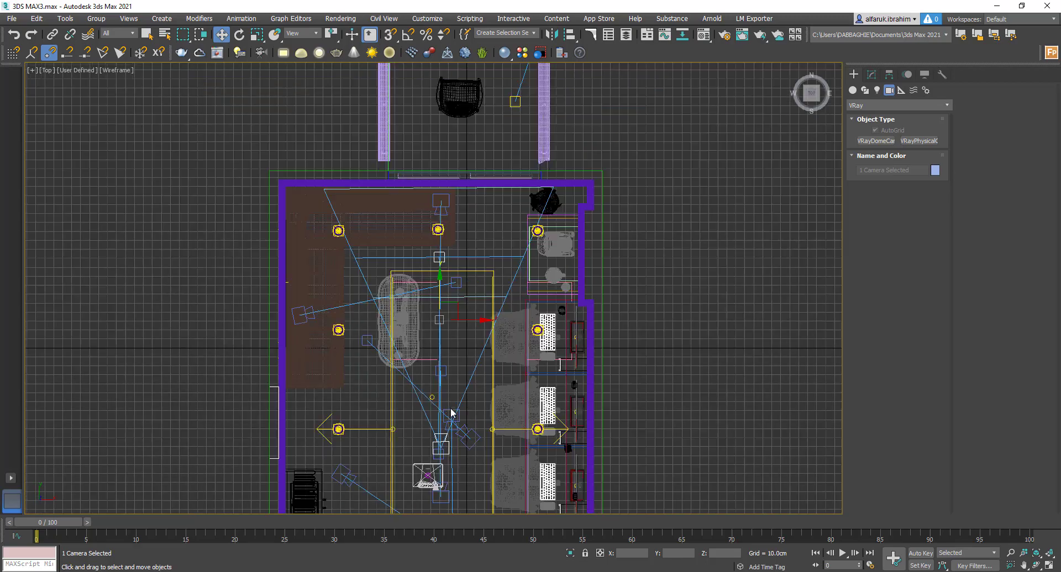
pyautogui.scroll(2, 444, 436)
pyautogui.scroll(4, 443, 436)
pyautogui.scroll(-4, 444, 436)
pyautogui.scroll(-4, 444, 436)
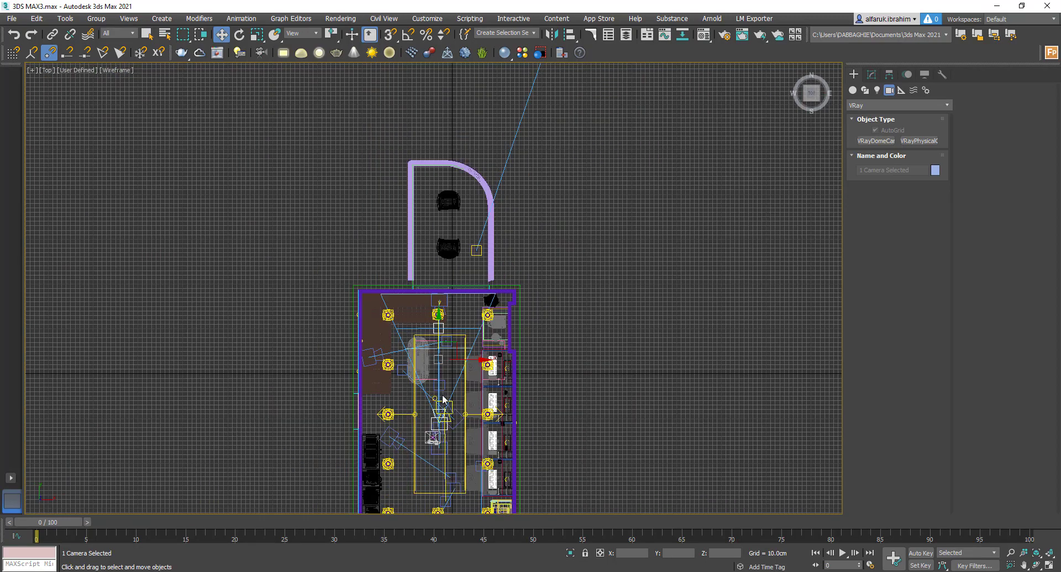
pyautogui.scroll(-3, 438, 360)
pyautogui.scroll(3, 433, 321)
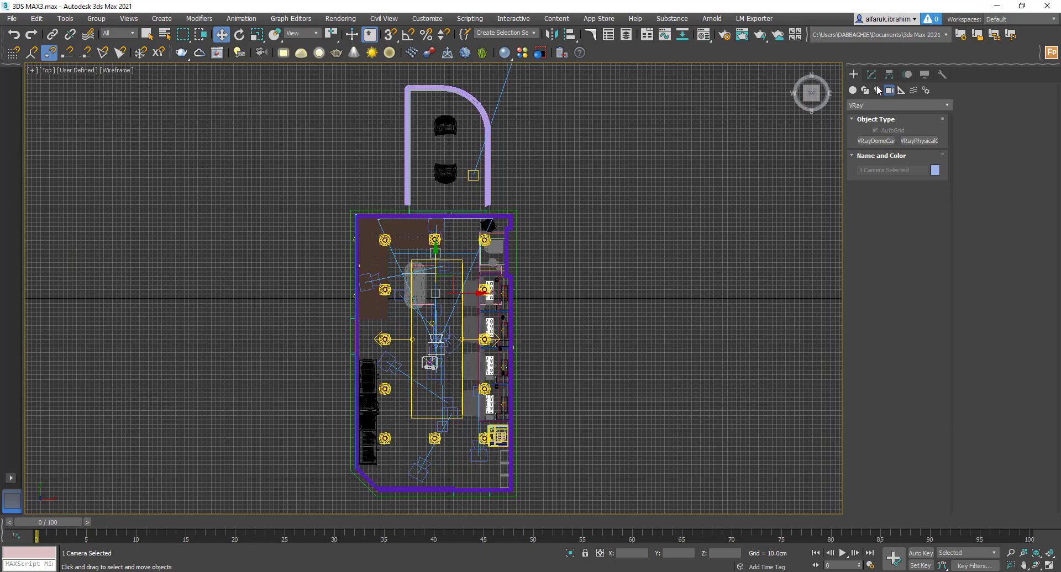
pyautogui.click(727, 37)
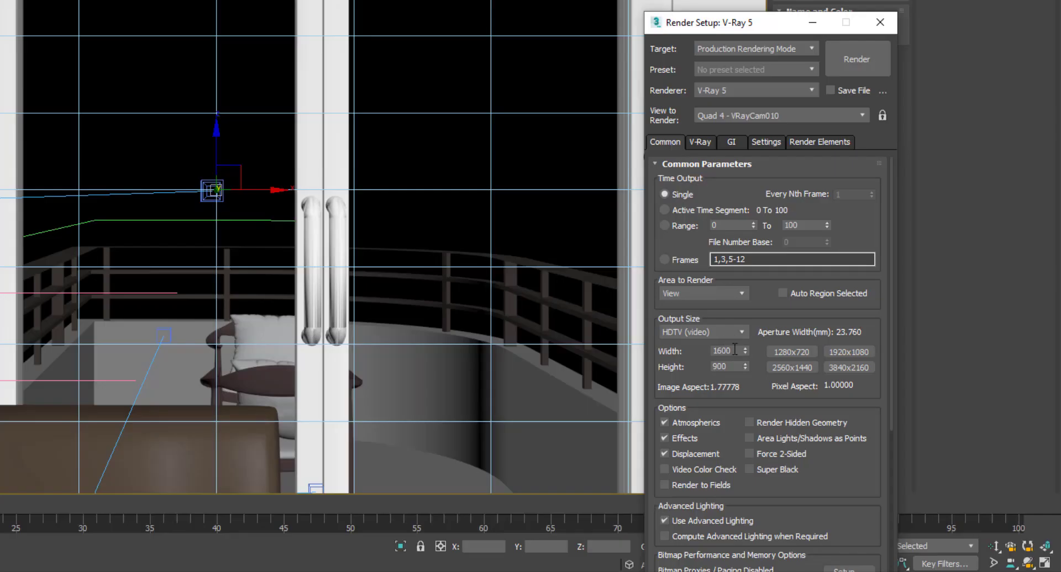
# - Change the output Width to 3500 so the render size becomes 3500 × 1969
pyautogui.doubleClick(735, 350)
pyautogui.write('350')
pyautogui.write('0')
pyautogui.press('Return')
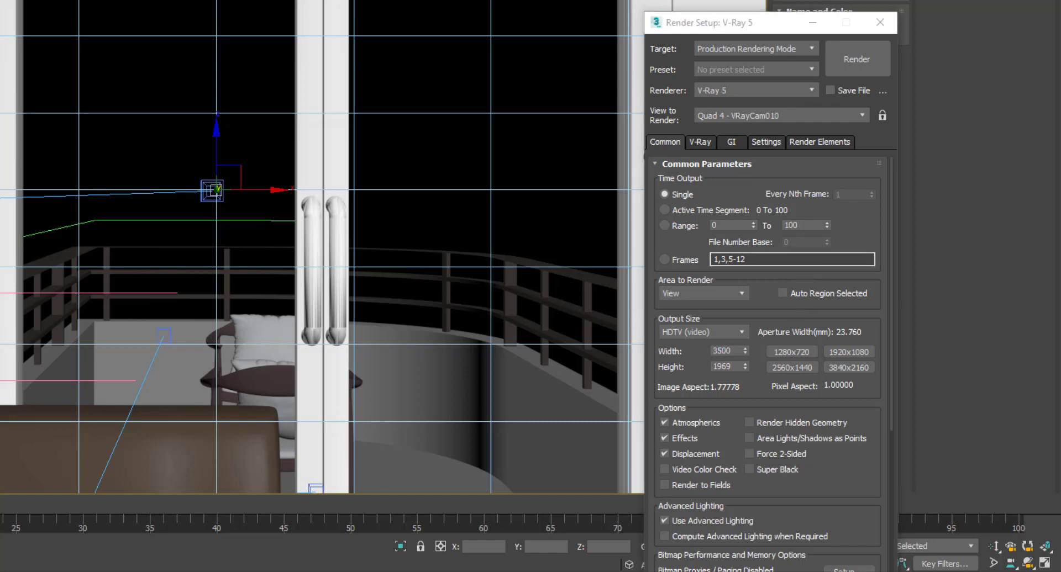
# - In the V-Ray Camera rollout, set Type to Spherical and override the FOV at 360
pyautogui.click(704, 145)
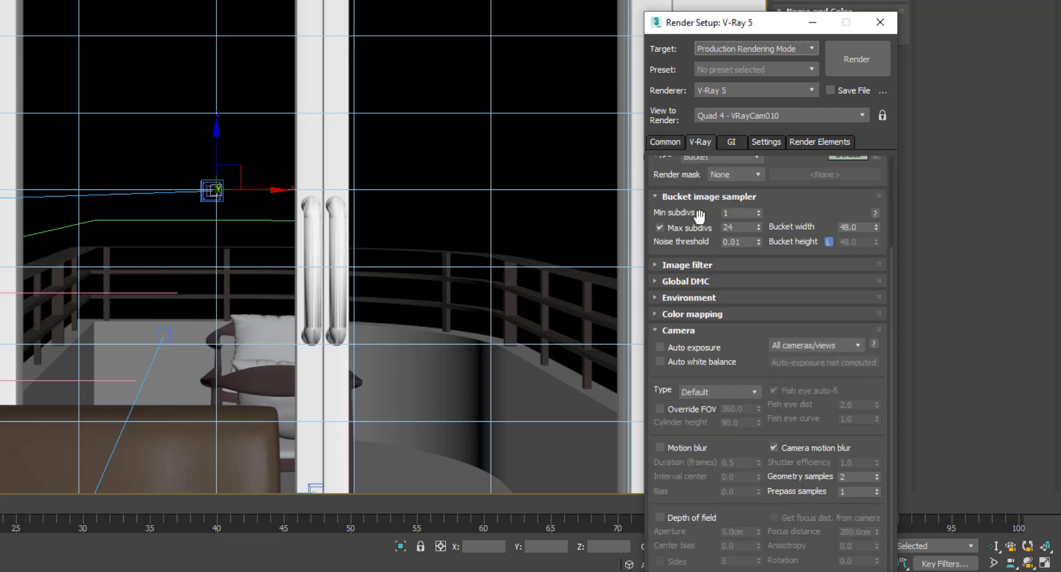
pyautogui.click(680, 331)
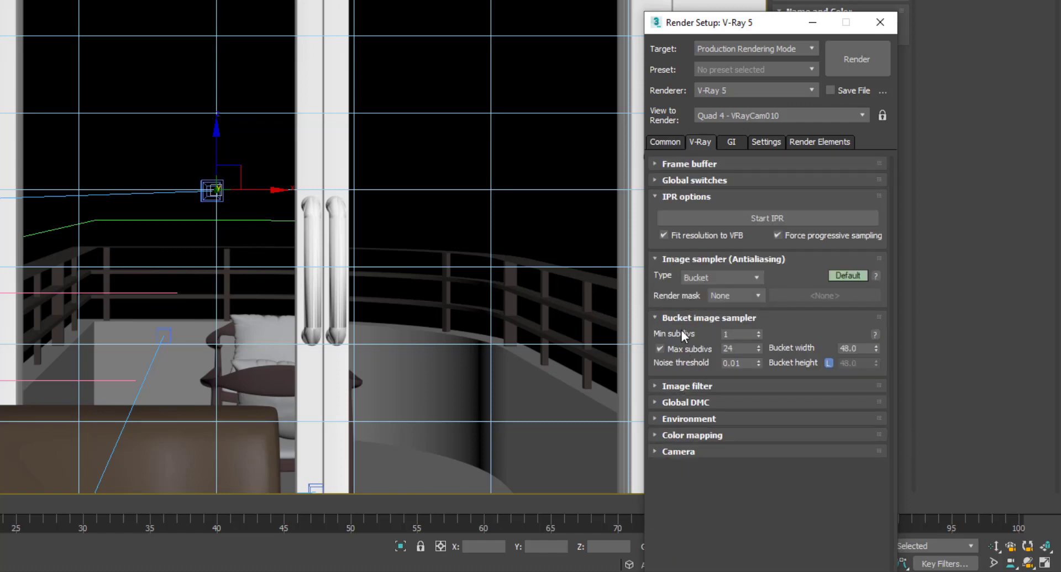
pyautogui.click(675, 453)
pyautogui.scroll(-2, 677, 459)
pyautogui.click(718, 392)
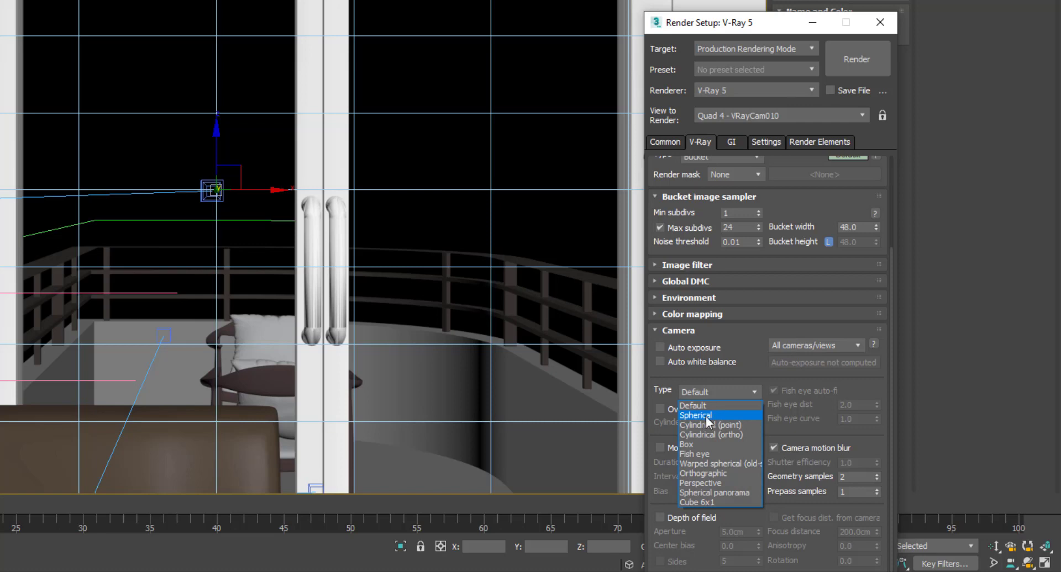
pyautogui.click(707, 415)
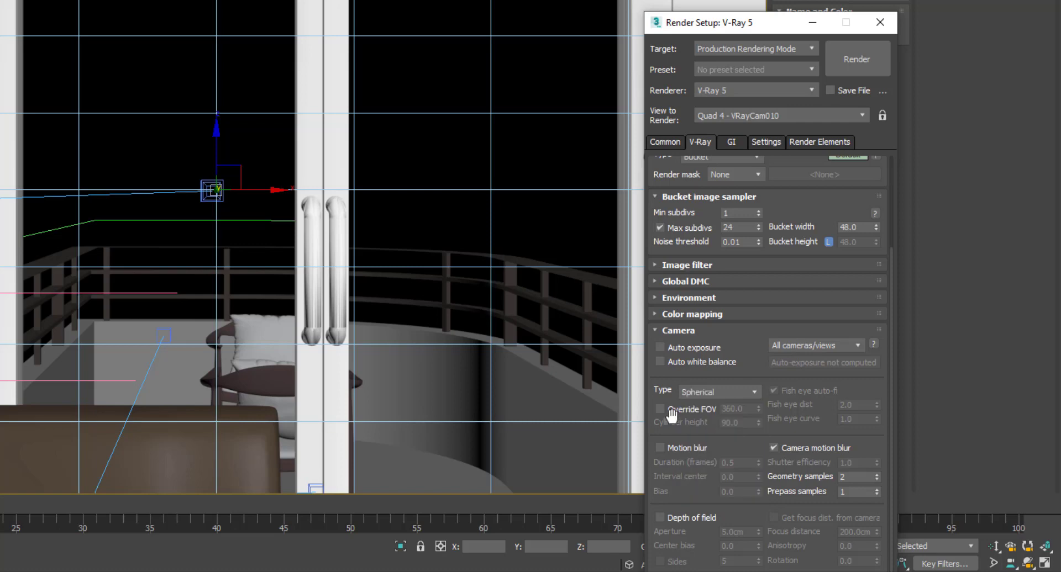
pyautogui.click(679, 411)
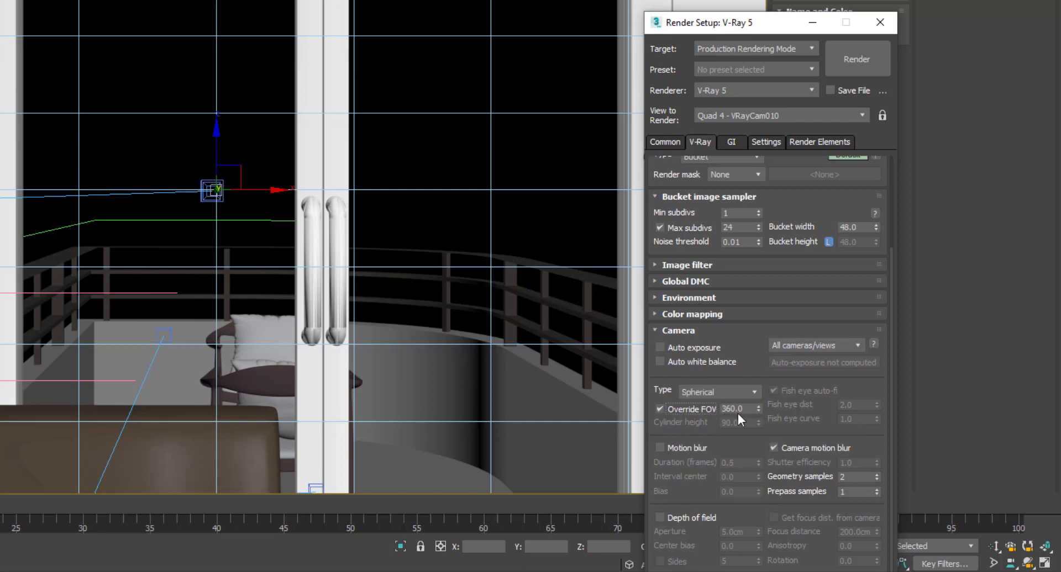
pyautogui.doubleClick(741, 410)
# - Render the office panorama from VRayCam010 and maximize the V-Ray Frame Buffer
pyautogui.click(842, 70)
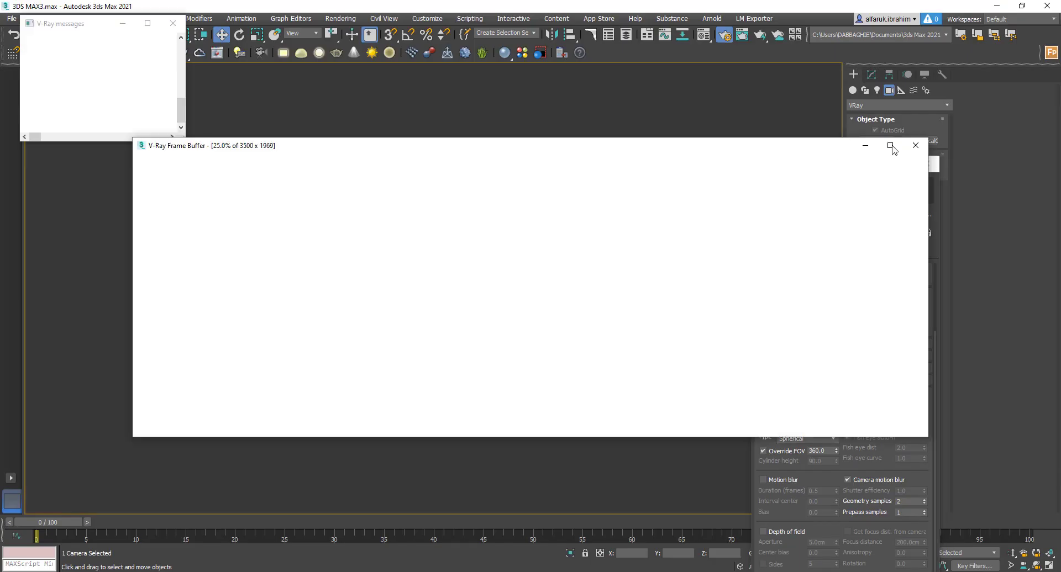
pyautogui.click(890, 145)
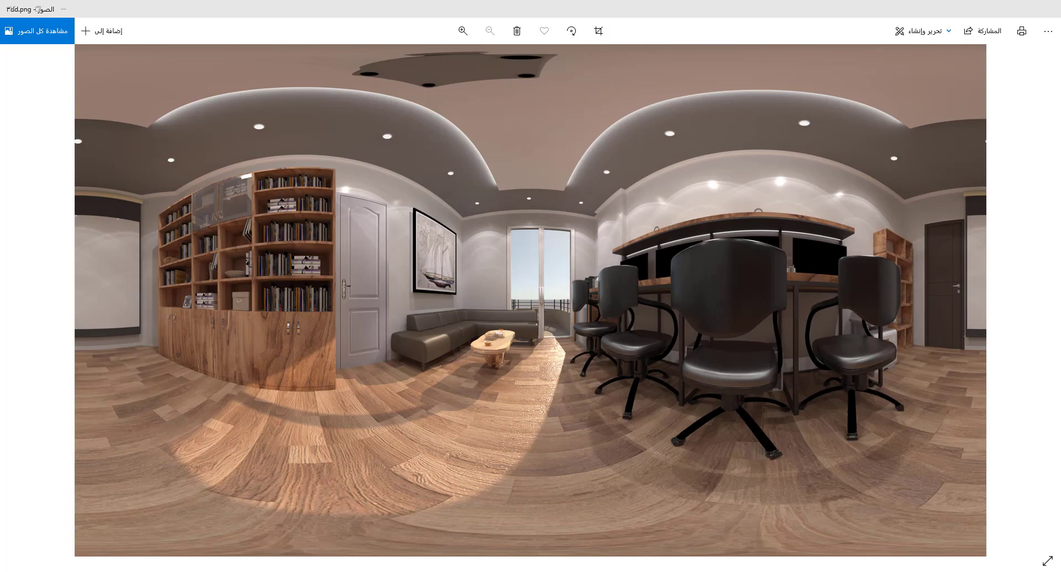
# - Zoom in and out on the 3dd.png panorama, then launch RICOH THETA and select 3dd.png
pyautogui.scroll(2, 509, 366)
pyautogui.scroll(2, 508, 367)
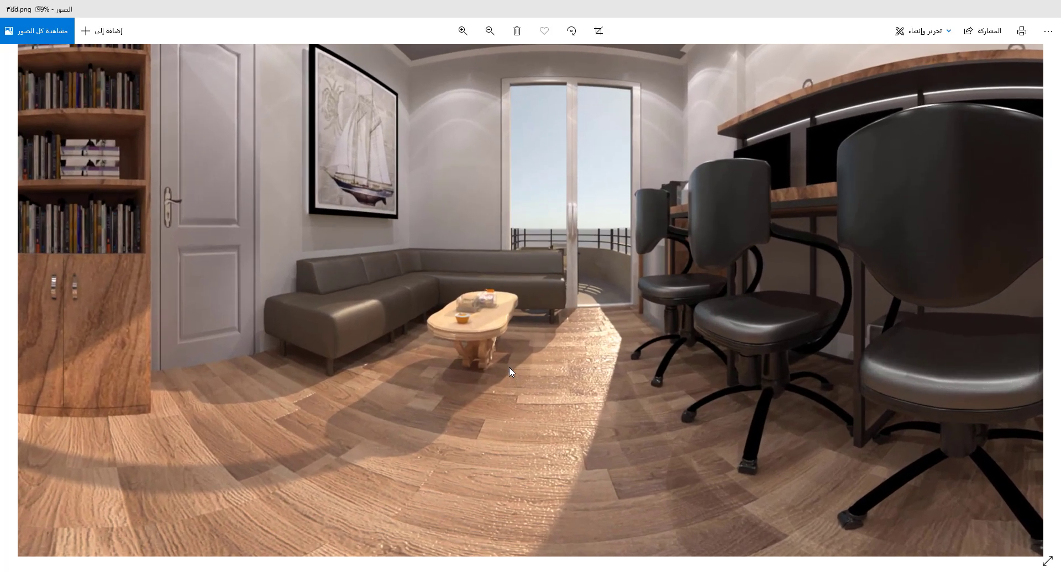
pyautogui.scroll(-2, 509, 367)
pyautogui.scroll(-1, 509, 370)
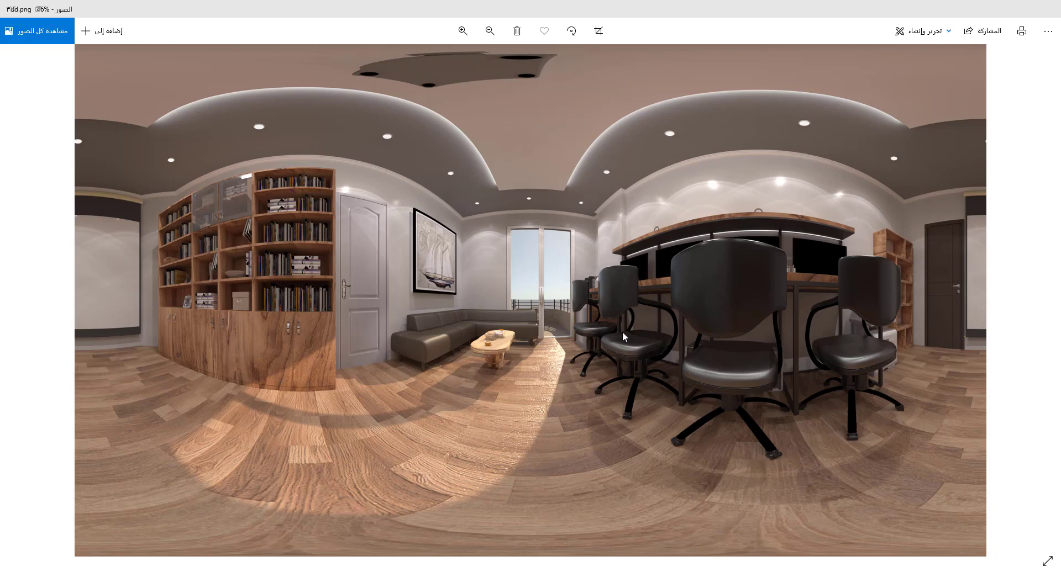
pyautogui.hotkey('alt', 'Tab')
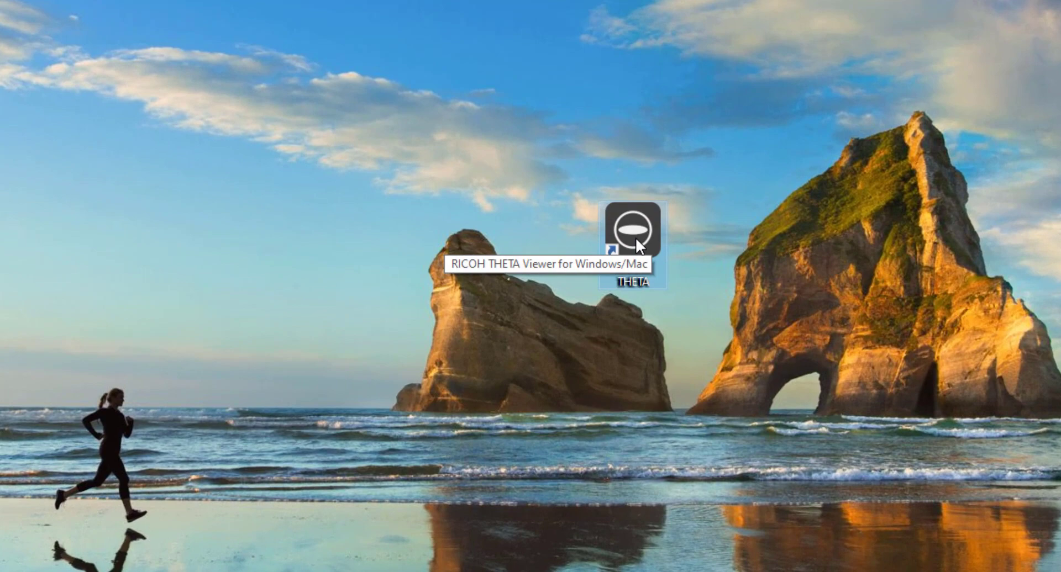
pyautogui.doubleClick(636, 238)
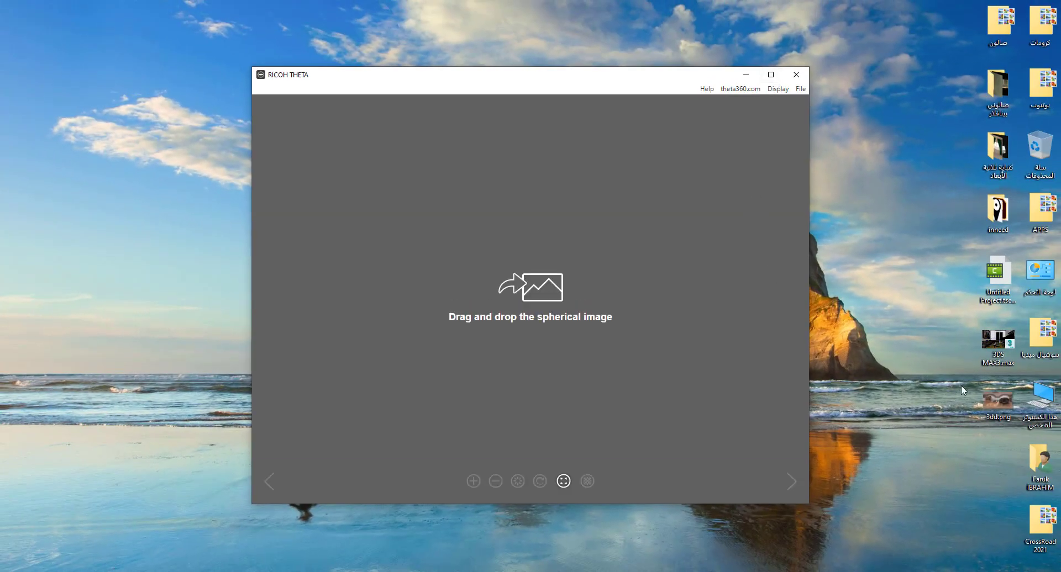
pyautogui.click(1000, 402)
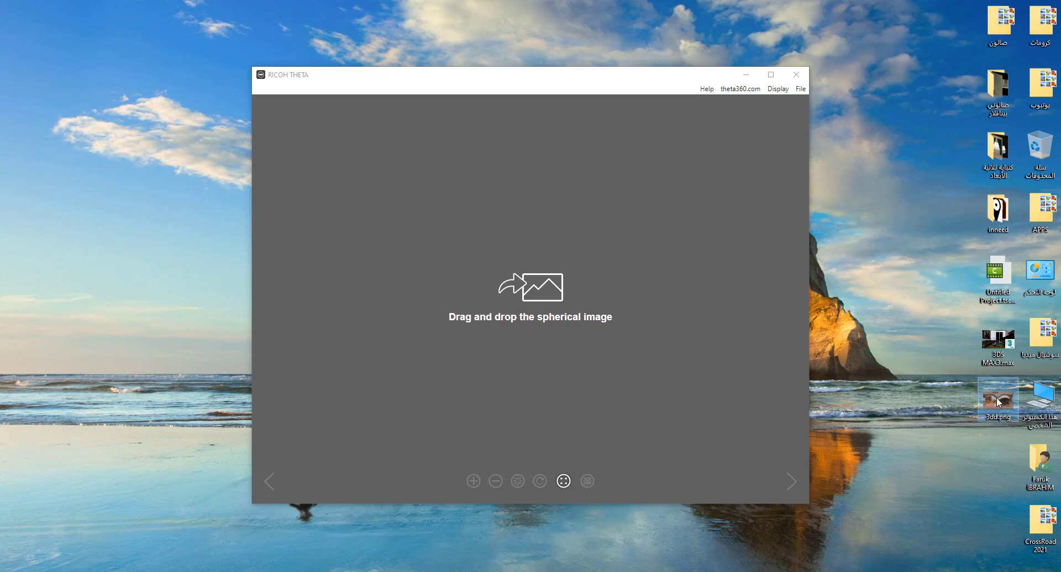
# - Load 3dd.png into the maximized RICOH THETA viewer and look toward the ceiling and projector wall
pyautogui.moveTo(625, 325); pyautogui.dragTo(547, 324)
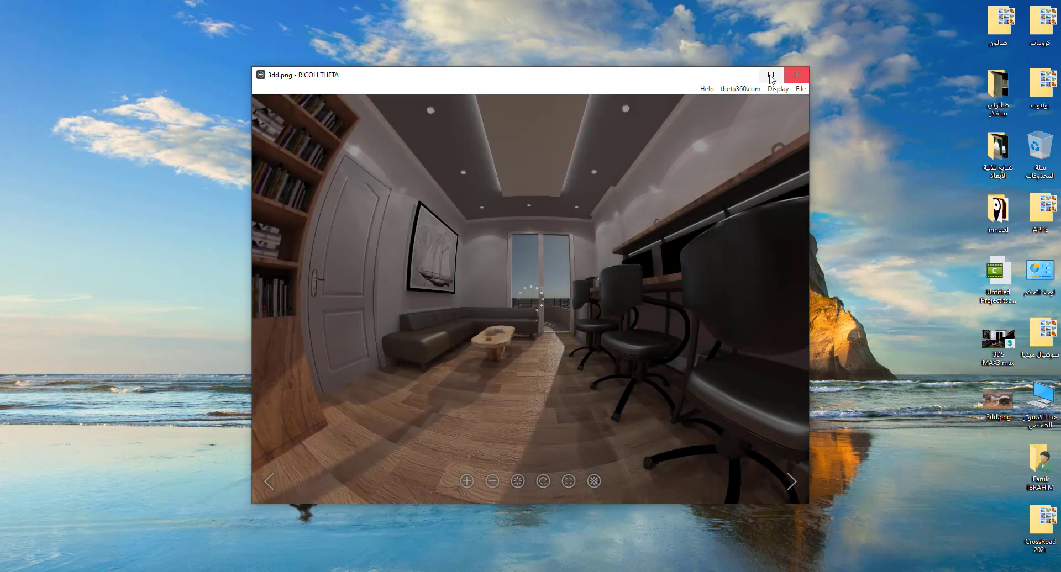
pyautogui.click(771, 75)
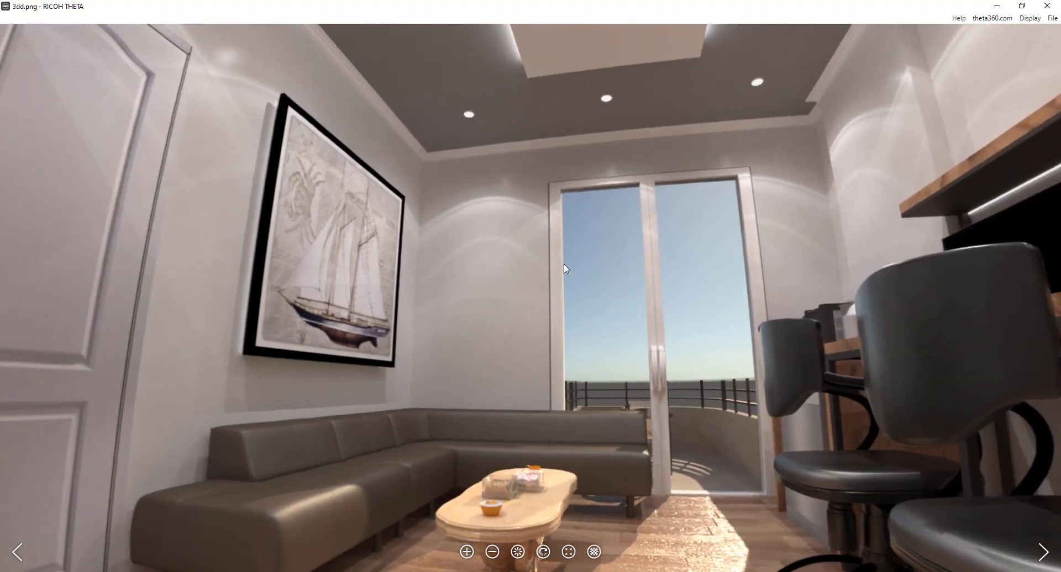
pyautogui.moveTo(564, 270); pyautogui.dragTo(751, 405)
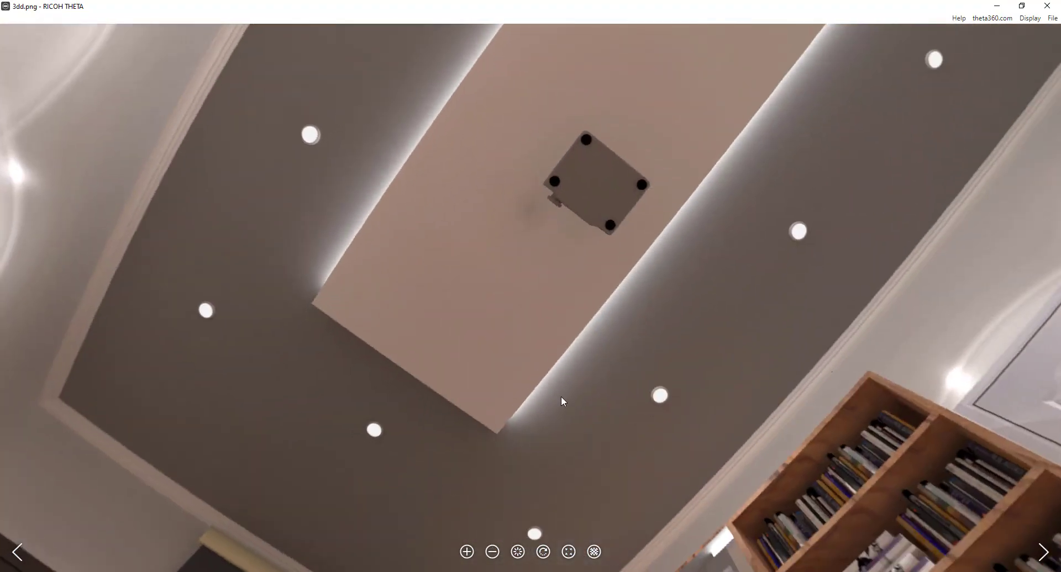
pyautogui.moveTo(561, 397)
pyautogui.mouseDown()
pyautogui.moveTo(398, 228)
pyautogui.moveTo(637, 212)
pyautogui.mouseUp()
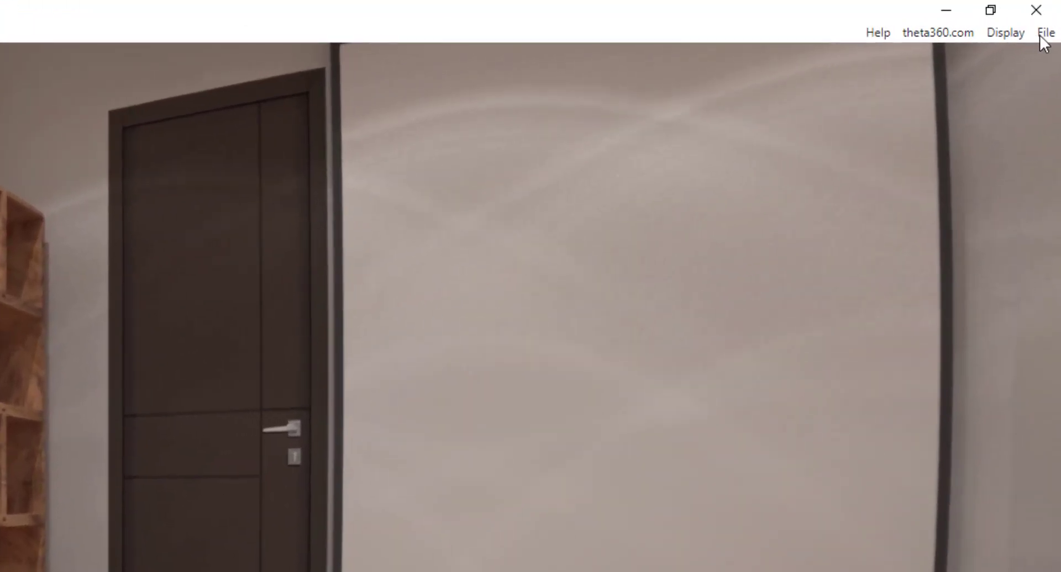
# - Capture the chair-and-door view as 1 on the Desktop via Image capture
pyautogui.click(1052, 18)
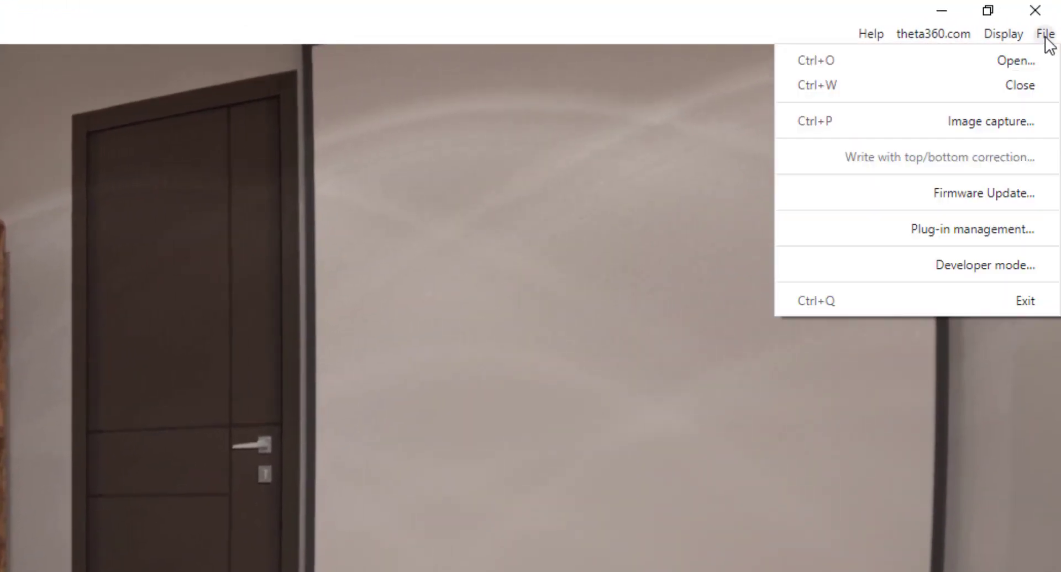
pyautogui.click(1027, 123)
pyautogui.write('1')
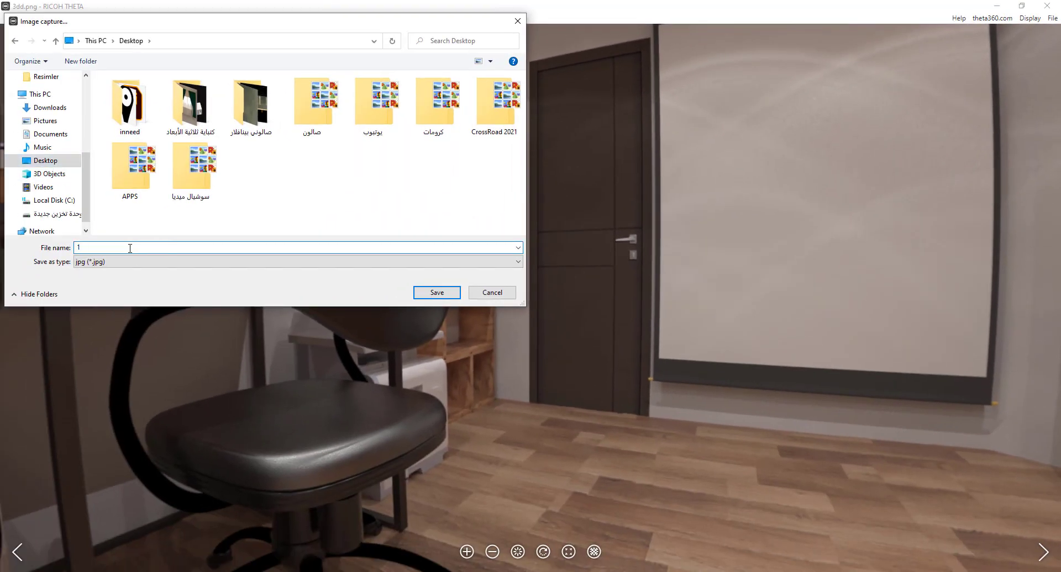
pyautogui.press('Return')
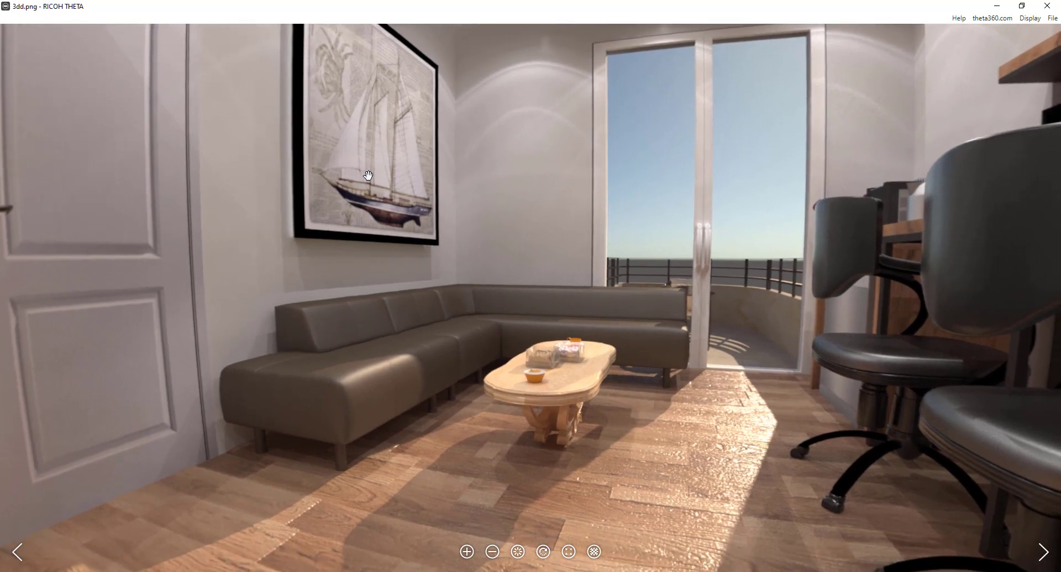
# - Pan round to the living-room sofa and capture that view as 2
pyautogui.moveTo(364, 176)
pyautogui.mouseDown()
pyautogui.moveTo(494, 181)
pyautogui.moveTo(502, 217)
pyautogui.moveTo(541, 228)
pyautogui.mouseUp()
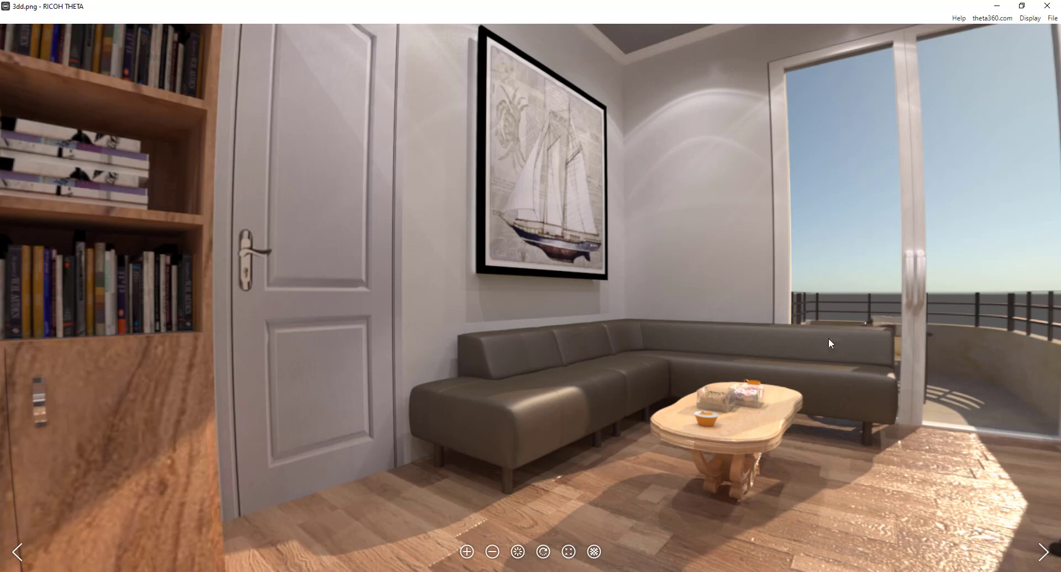
pyautogui.click(1053, 19)
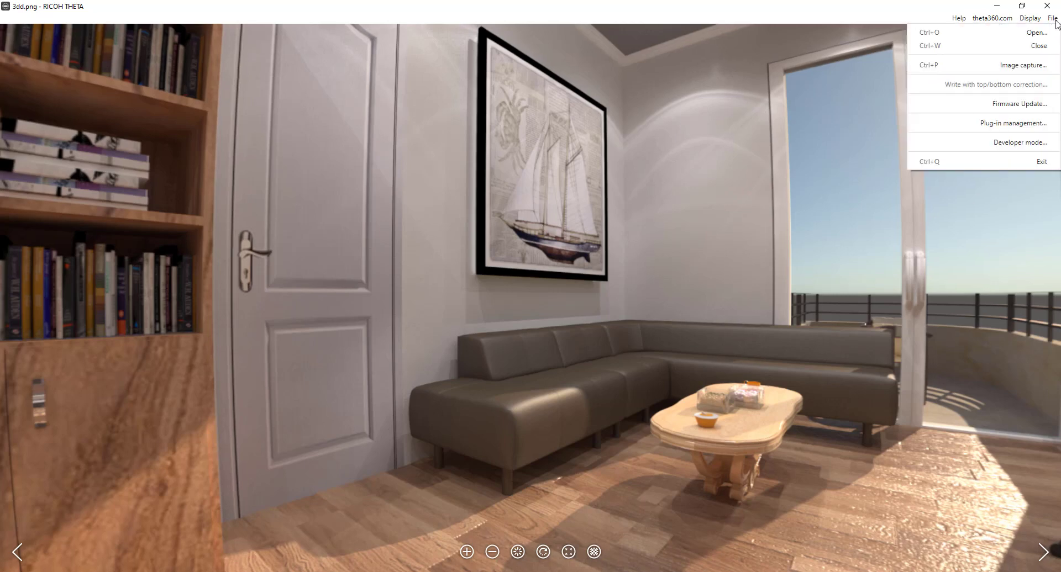
pyautogui.click(1041, 63)
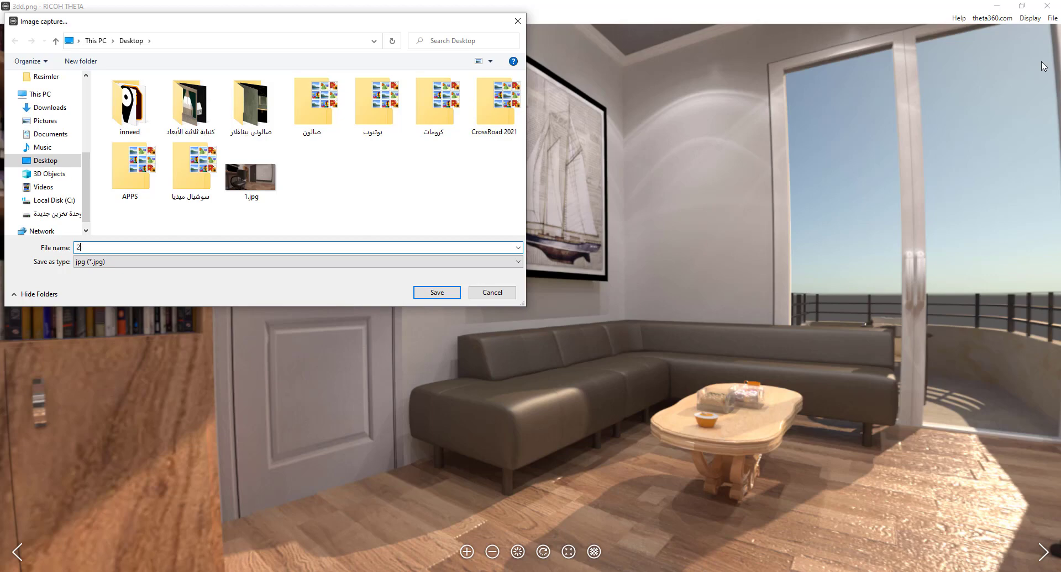
pyautogui.press('Return')
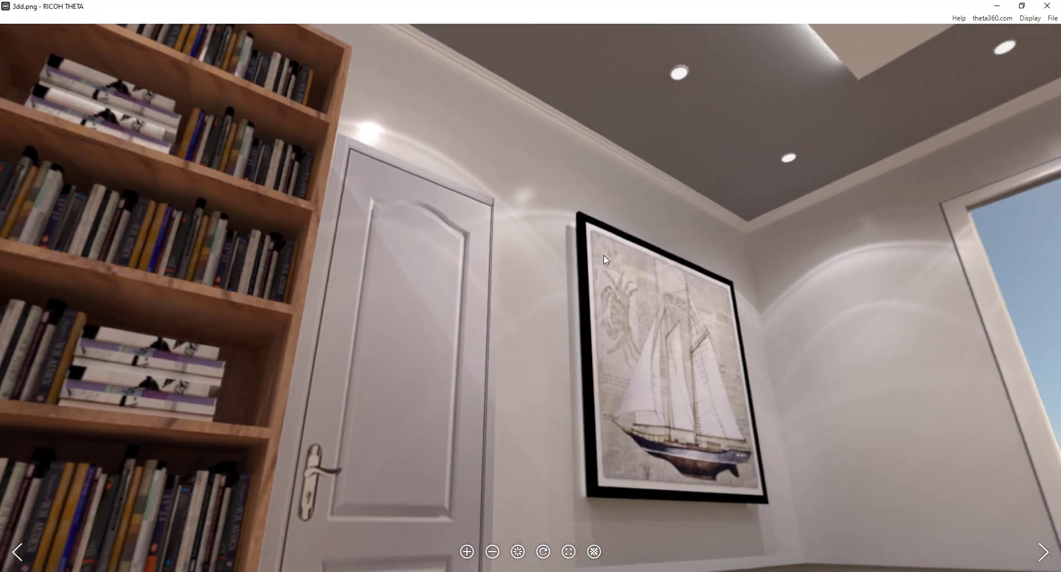
# - Tilt up to the ceiling and save that view as an image capture
pyautogui.moveTo(622, 228)
pyautogui.mouseDown()
pyautogui.moveTo(566, 276)
pyautogui.moveTo(715, 74)
pyautogui.mouseUp()
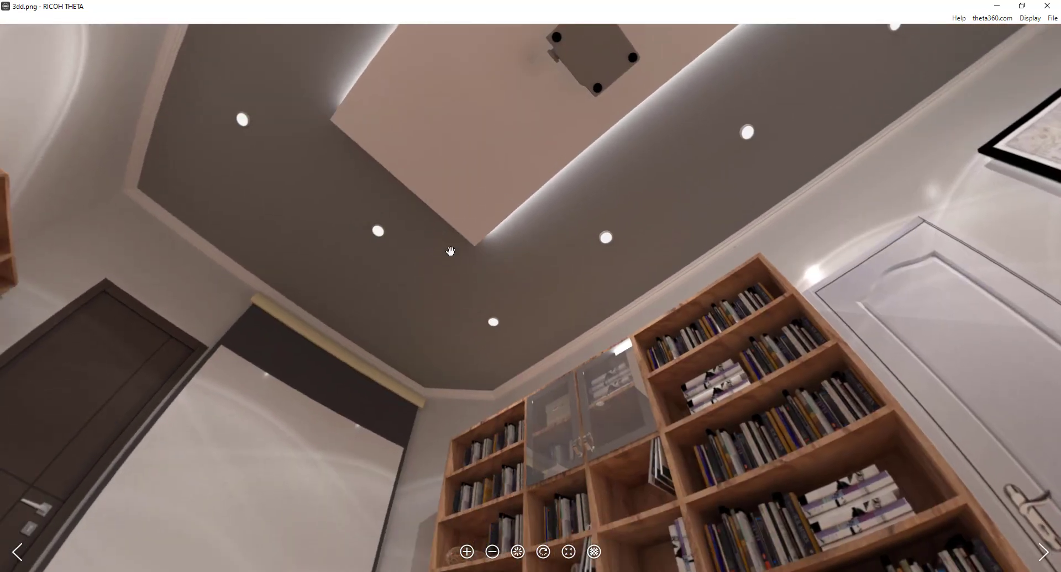
pyautogui.moveTo(450, 252)
pyautogui.mouseDown()
pyautogui.moveTo(642, 227)
pyautogui.moveTo(695, 425)
pyautogui.mouseUp()
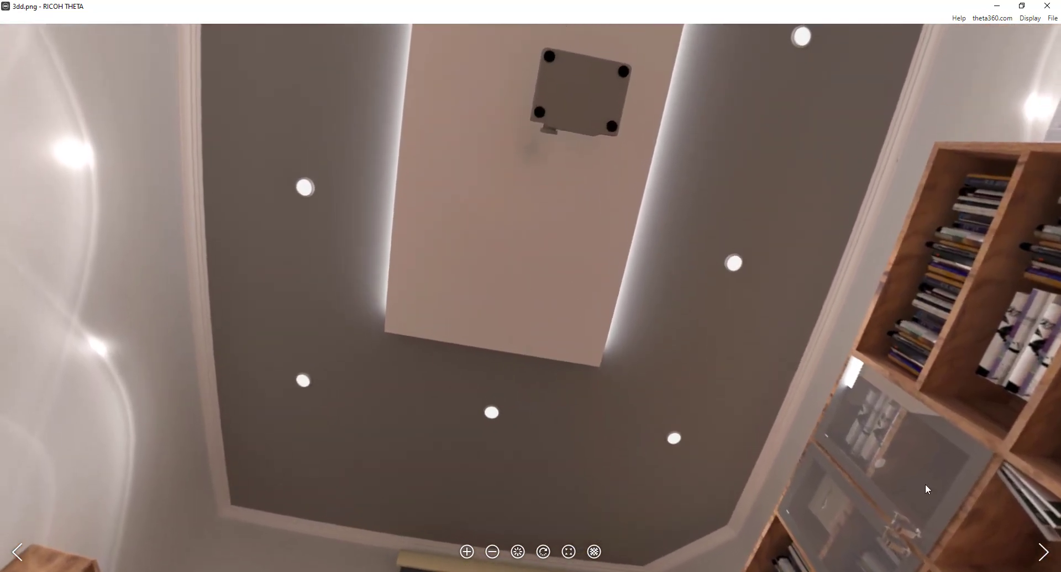
pyautogui.click(1052, 18)
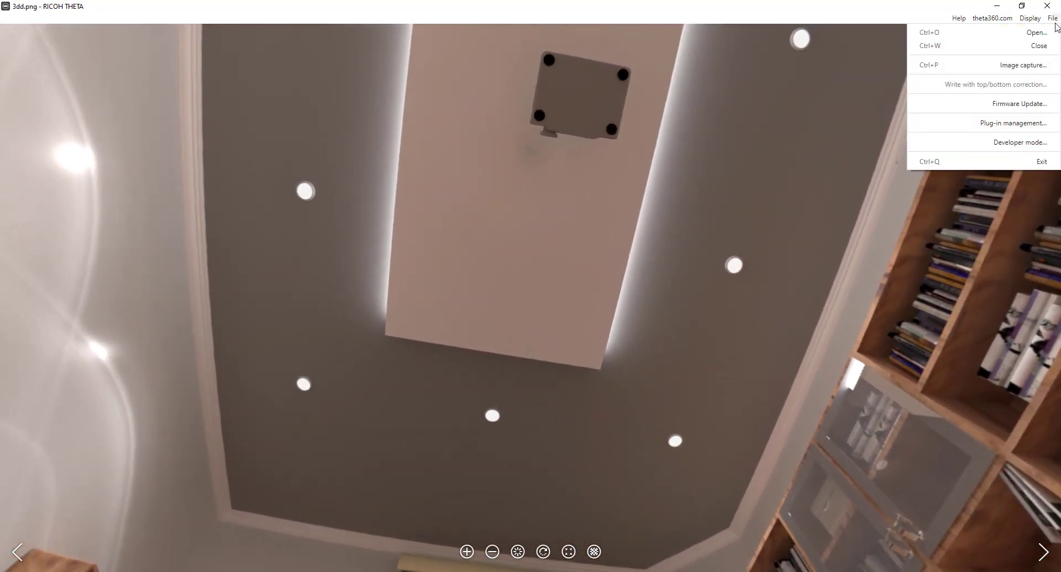
pyautogui.click(1041, 65)
pyautogui.press('Return')
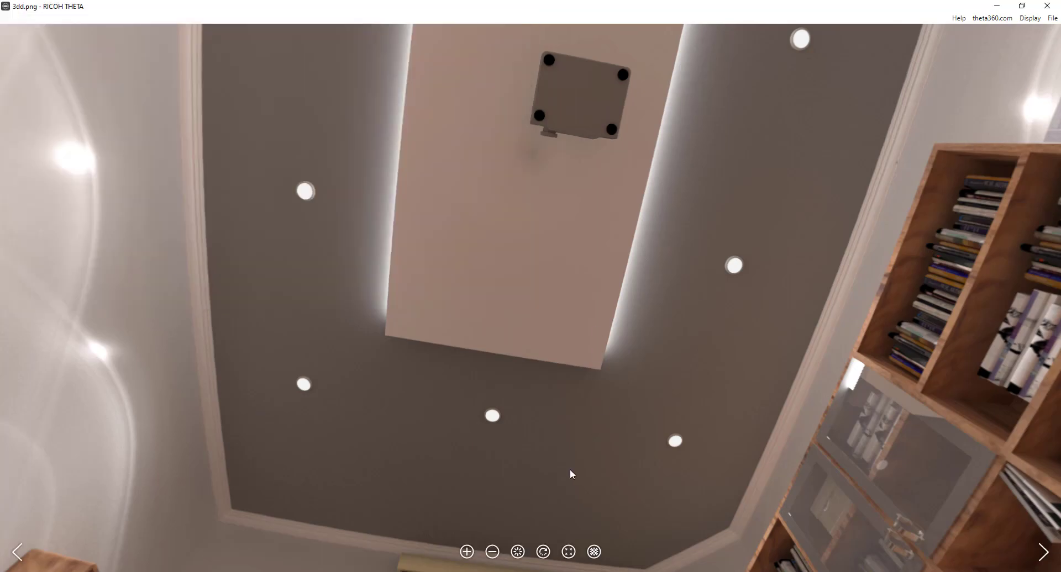
# - Tilt down to the bookshelf and capture that view as 4
pyautogui.moveTo(569, 469)
pyautogui.mouseDown()
pyautogui.moveTo(571, 339)
pyautogui.moveTo(438, 277)
pyautogui.moveTo(545, 241)
pyautogui.mouseUp()
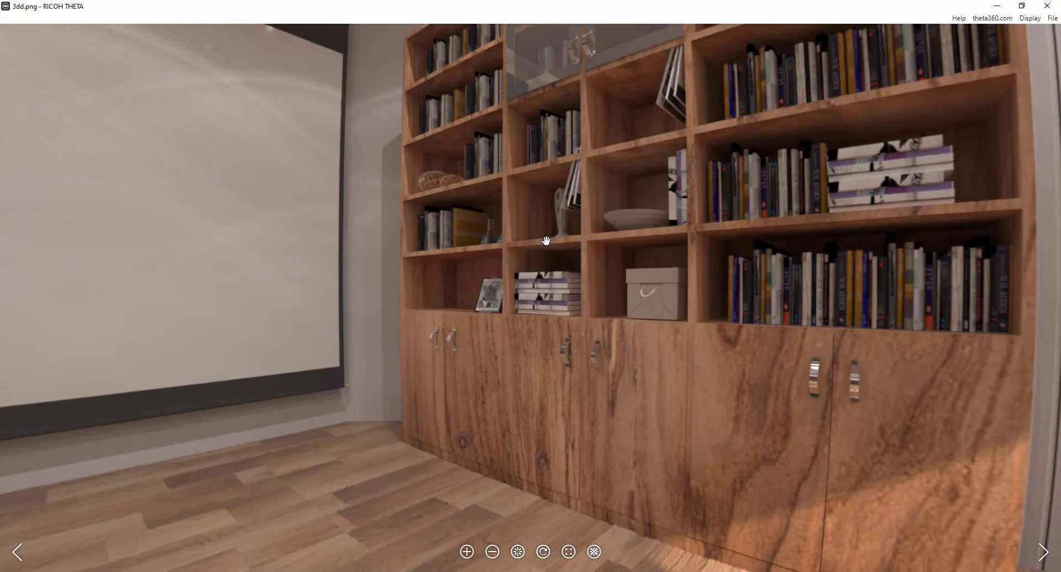
pyautogui.click(1052, 19)
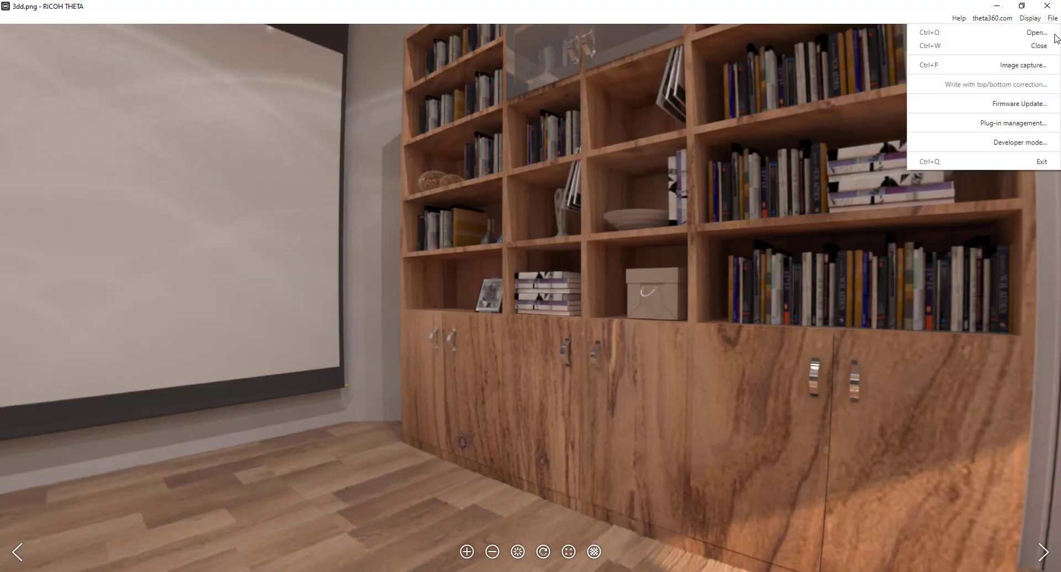
pyautogui.click(1040, 65)
pyautogui.press('Return')
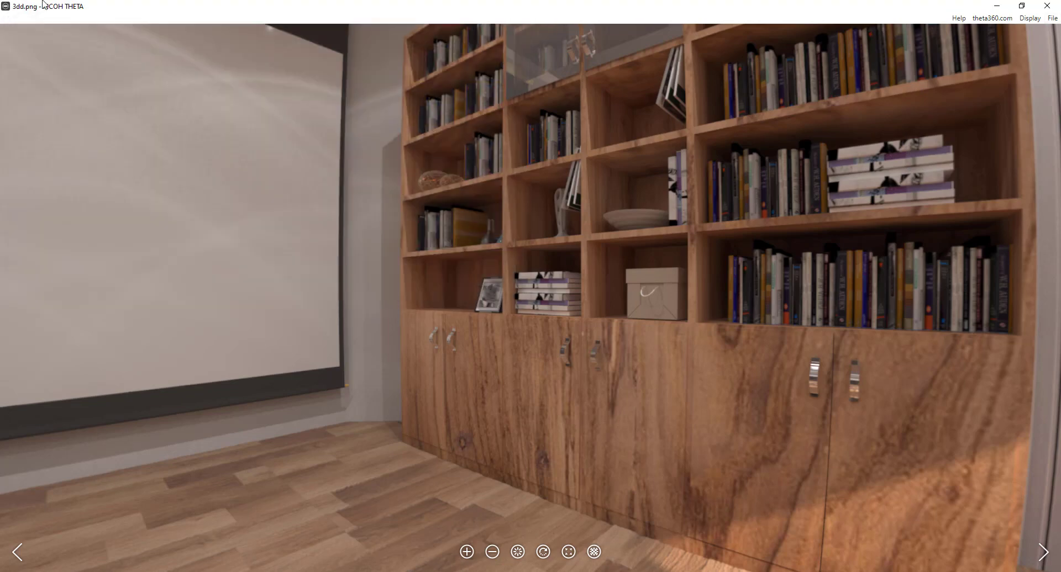
# - Close RICOH THETA, open 1.jpg in Photos, and step forward to the bookshelf capture
pyautogui.click(1048, 6)
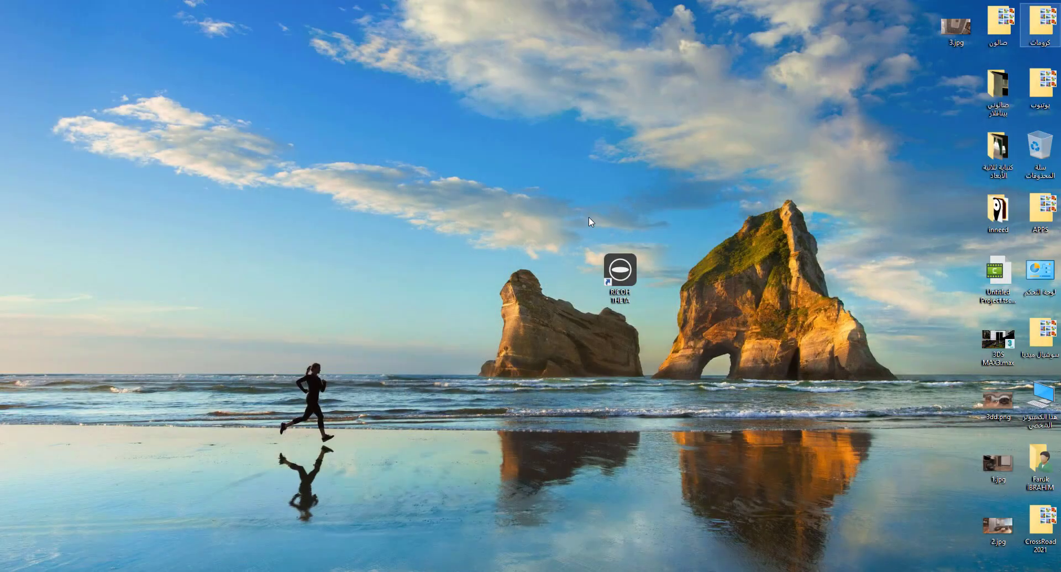
pyautogui.doubleClick(1005, 452)
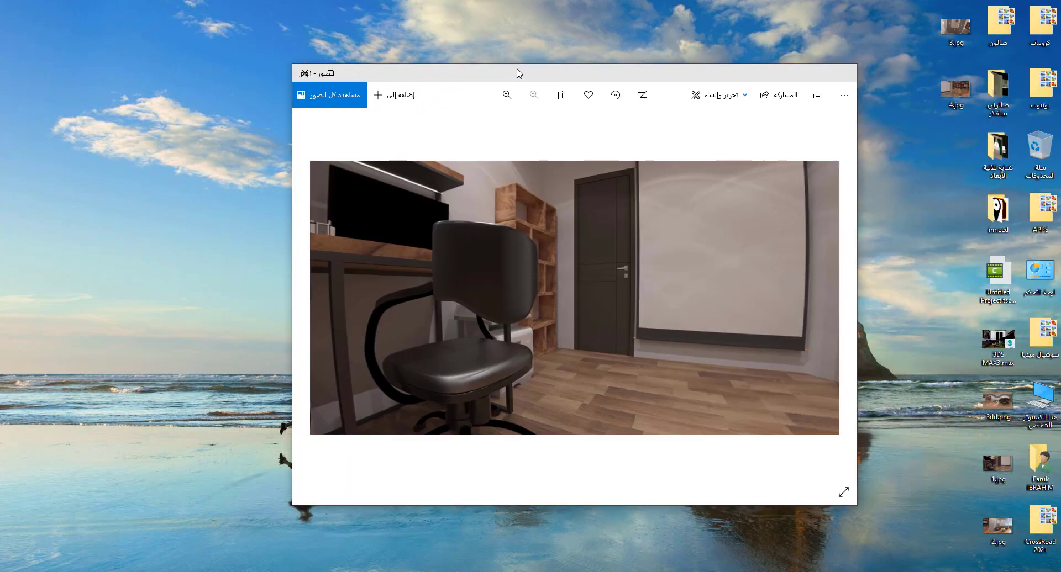
pyautogui.press('Right')
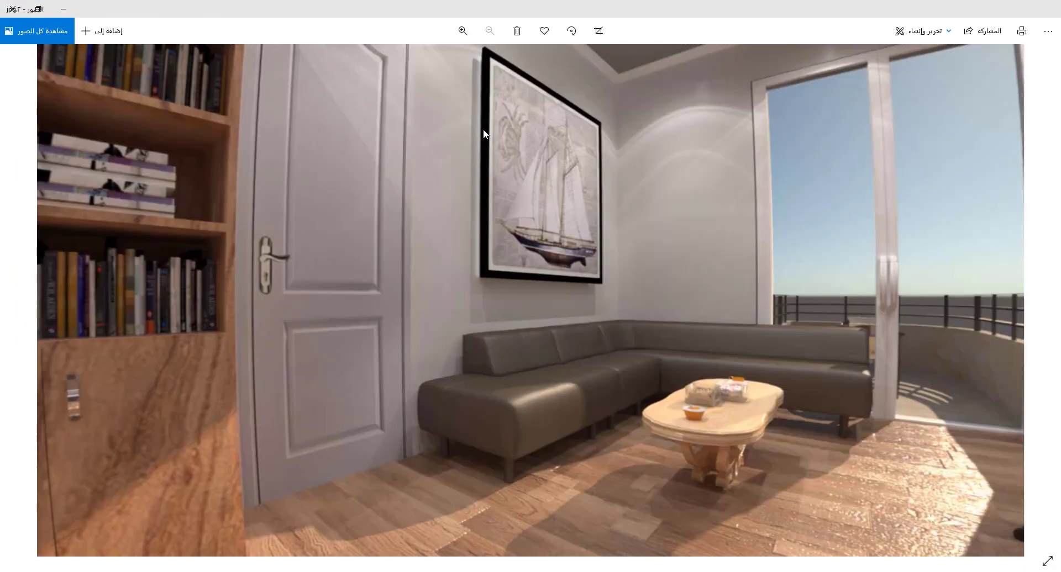
pyautogui.press('Right')
pyautogui.press('Right')
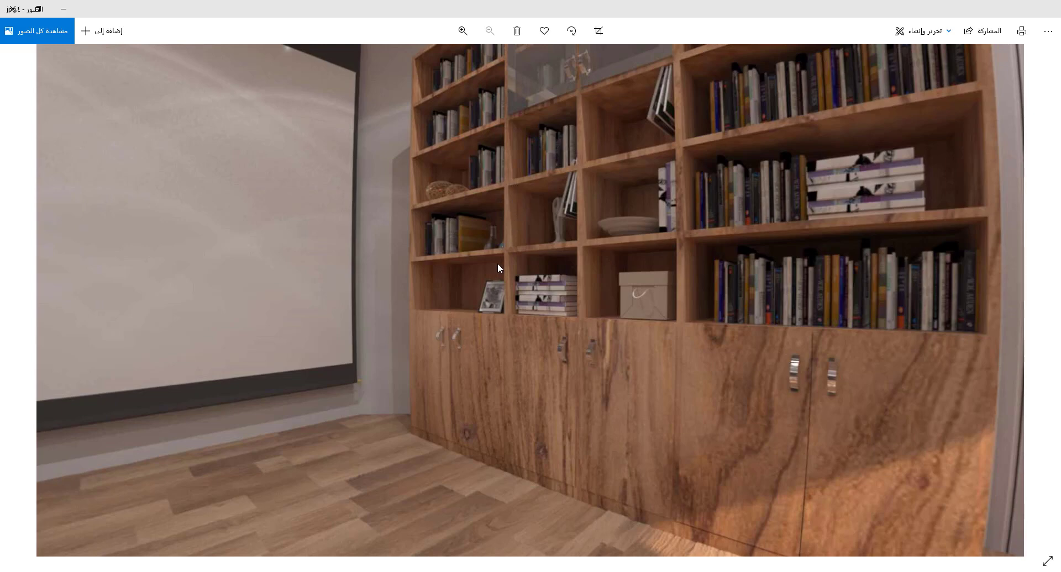
# - Scroll back and forth through the captured JPGs, ending on the sofa-and-balcony view
pyautogui.scroll(1, 503, 256)
pyautogui.scroll(1, 488, 289)
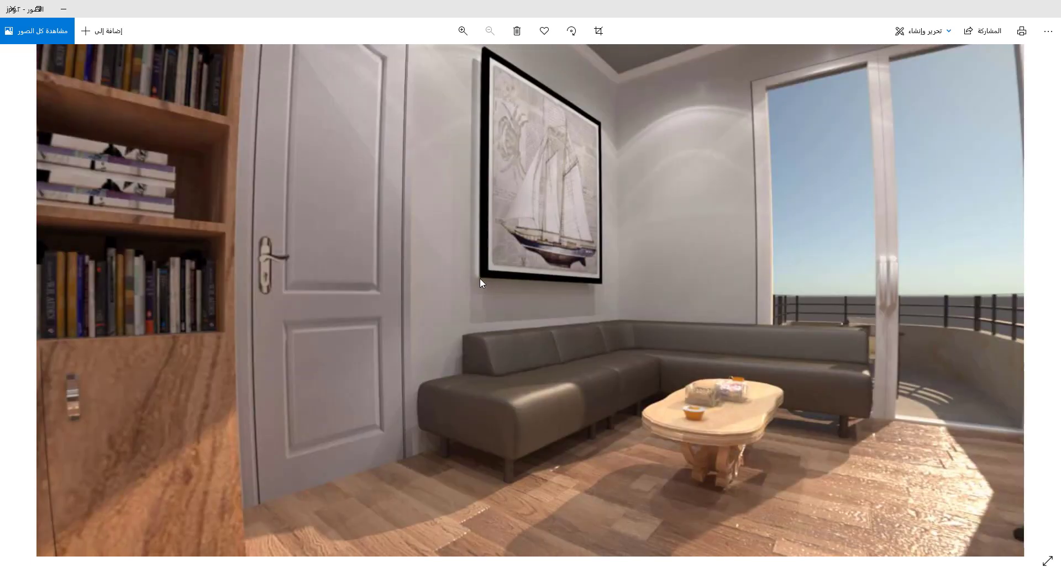
pyautogui.scroll(1, 479, 276)
pyautogui.scroll(1, 480, 274)
pyautogui.scroll(-1, 479, 275)
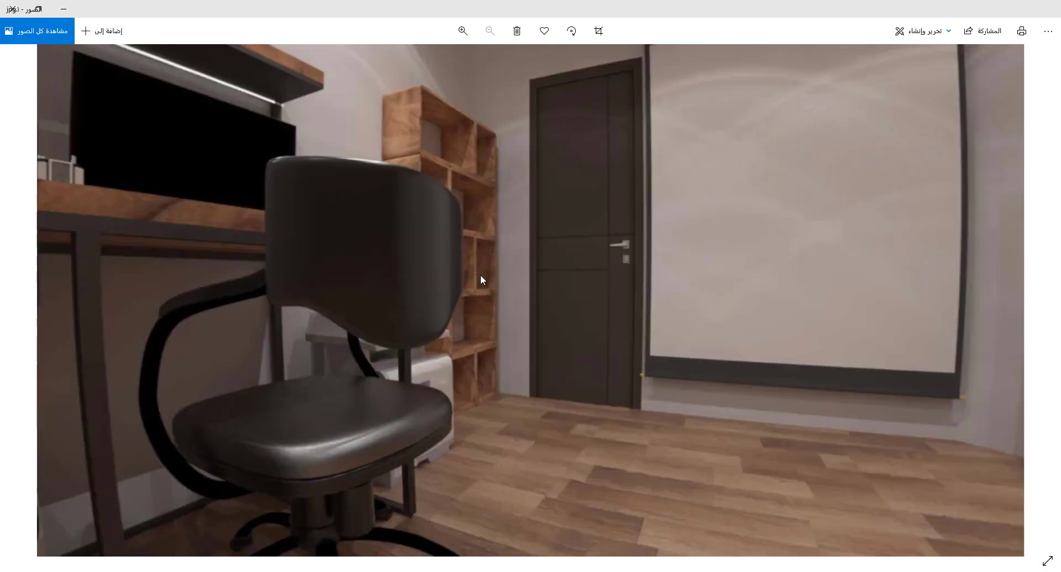
pyautogui.scroll(-2, 479, 274)
pyautogui.scroll(1, 480, 275)
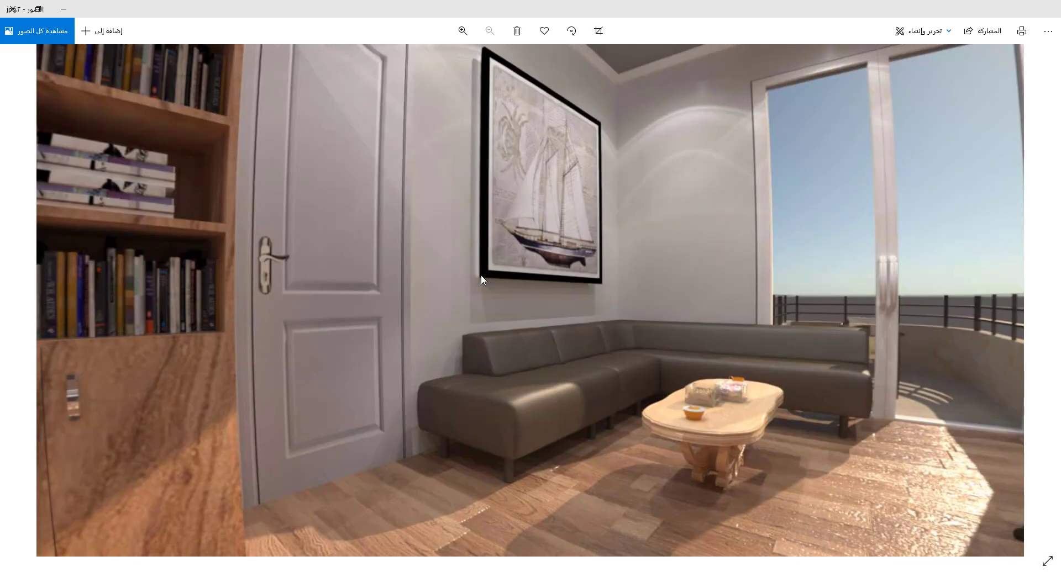
pyautogui.scroll(-1, 480, 280)
pyautogui.scroll(-1, 481, 280)
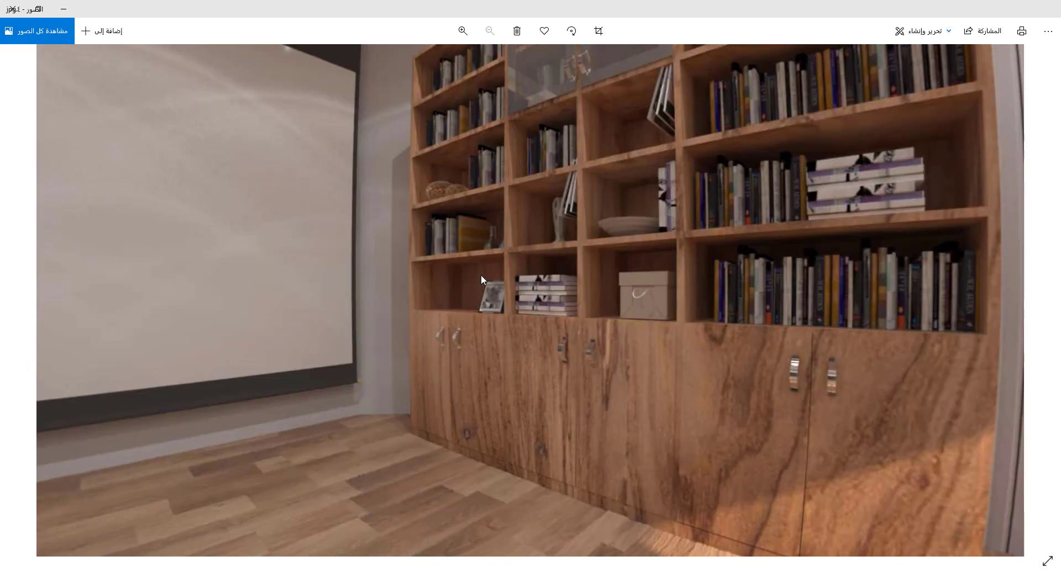
pyautogui.scroll(1, 481, 274)
pyautogui.scroll(1, 481, 274)
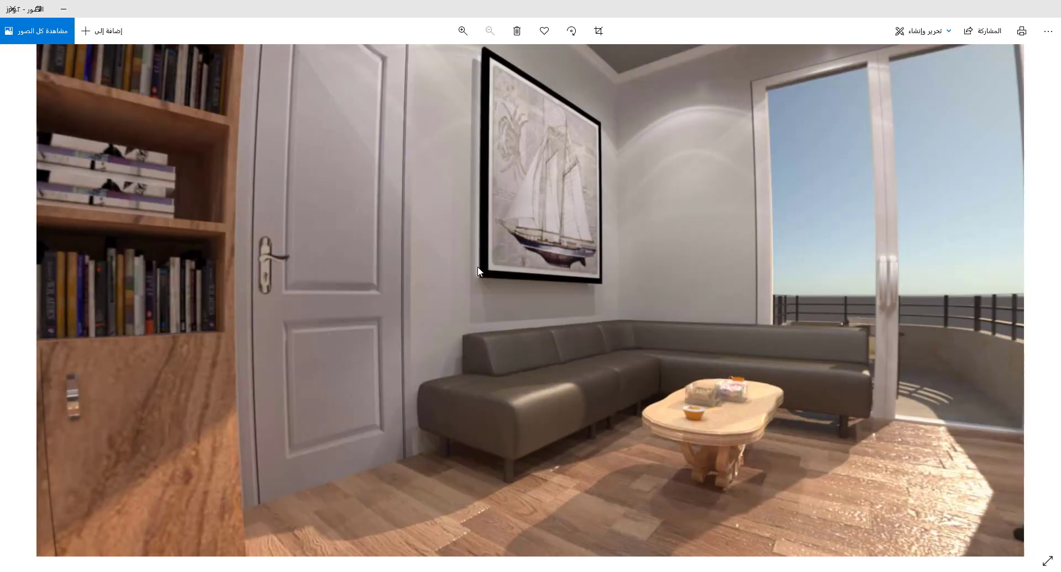